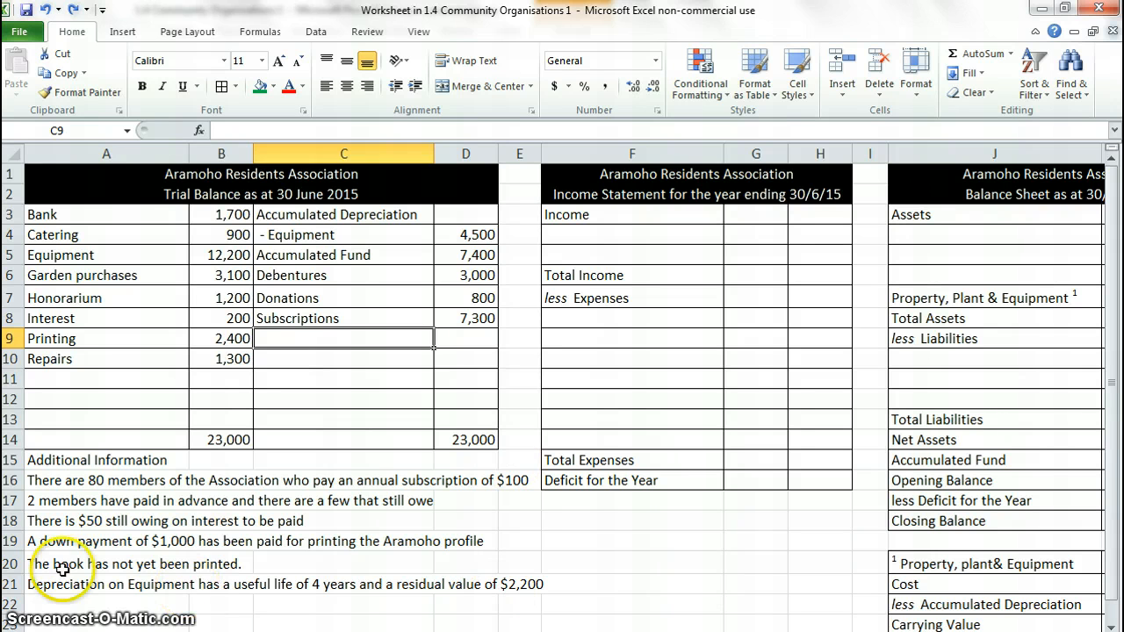
# Add a Subscriptions in Advance entry in C9 of the trial balance, with the amount in D9 calculated as =2*100.
pyautogui.moveTo(66, 456); pyautogui.dragTo(197, 579)
pyautogui.click(74, 479)
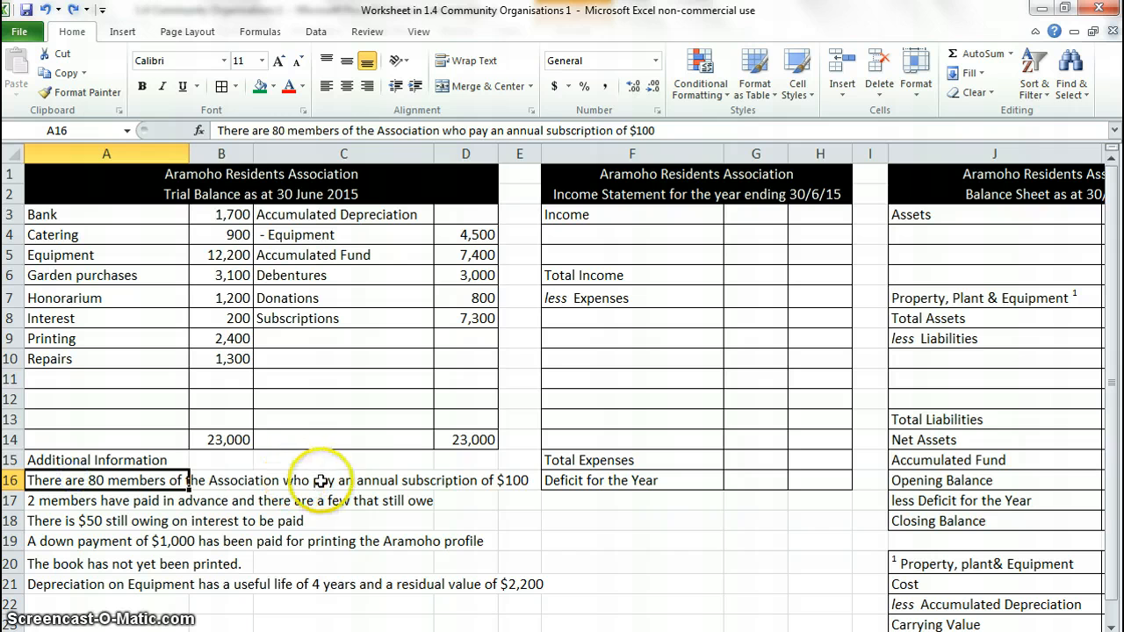
pyautogui.click(512, 480)
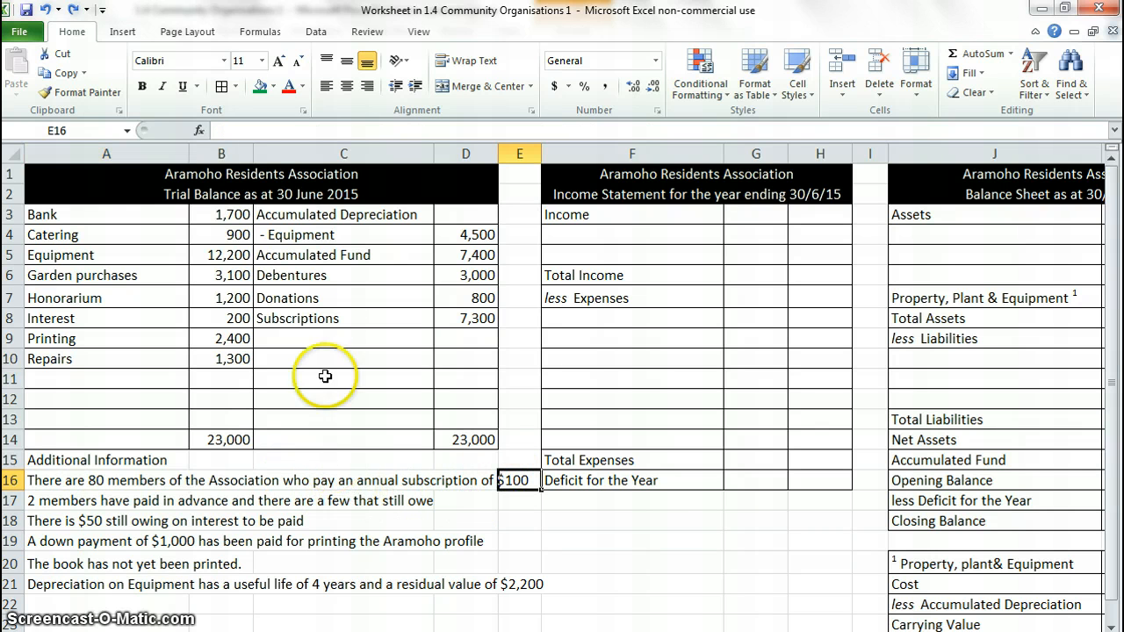
pyautogui.moveTo(334, 318); pyautogui.dragTo(444, 318)
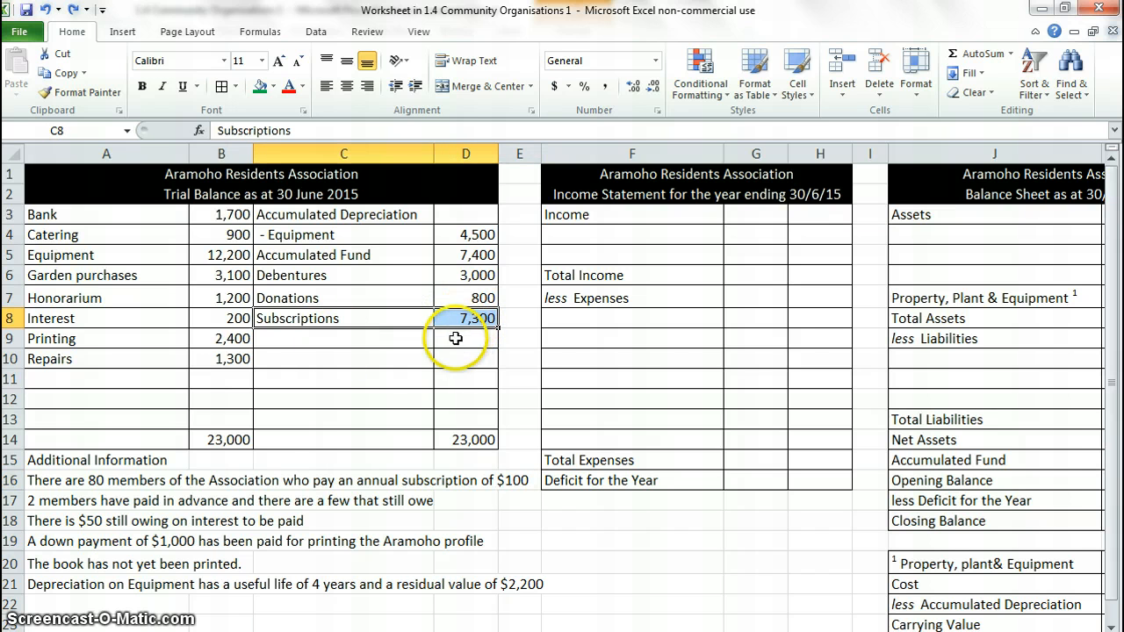
pyautogui.click(43, 504)
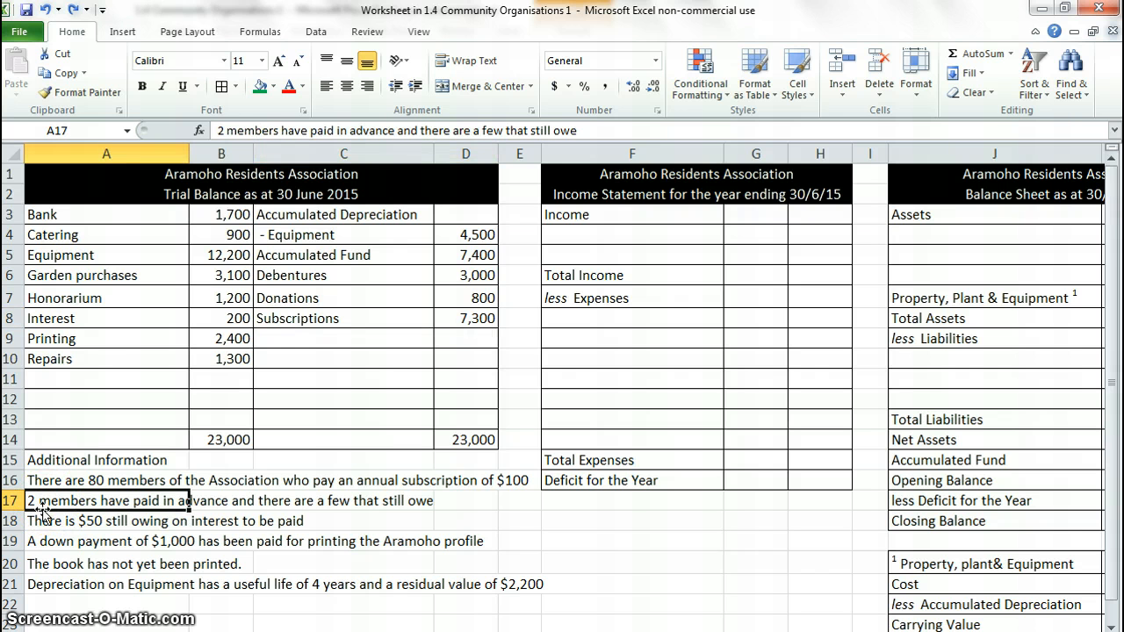
pyautogui.click(295, 336)
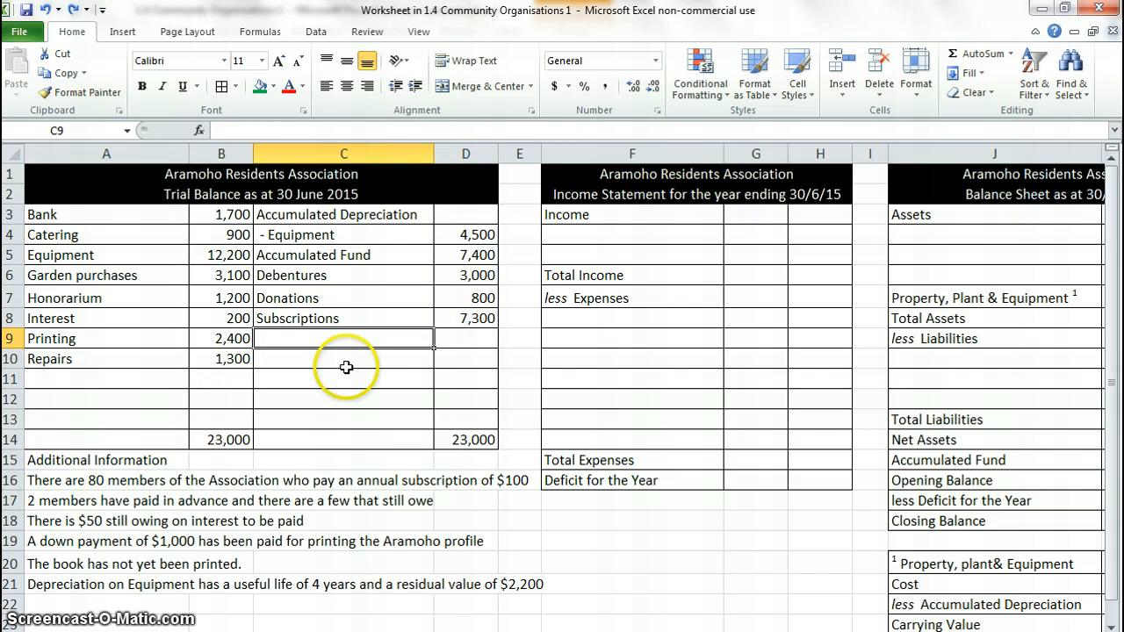
pyautogui.write('Subscriptions in Advance')
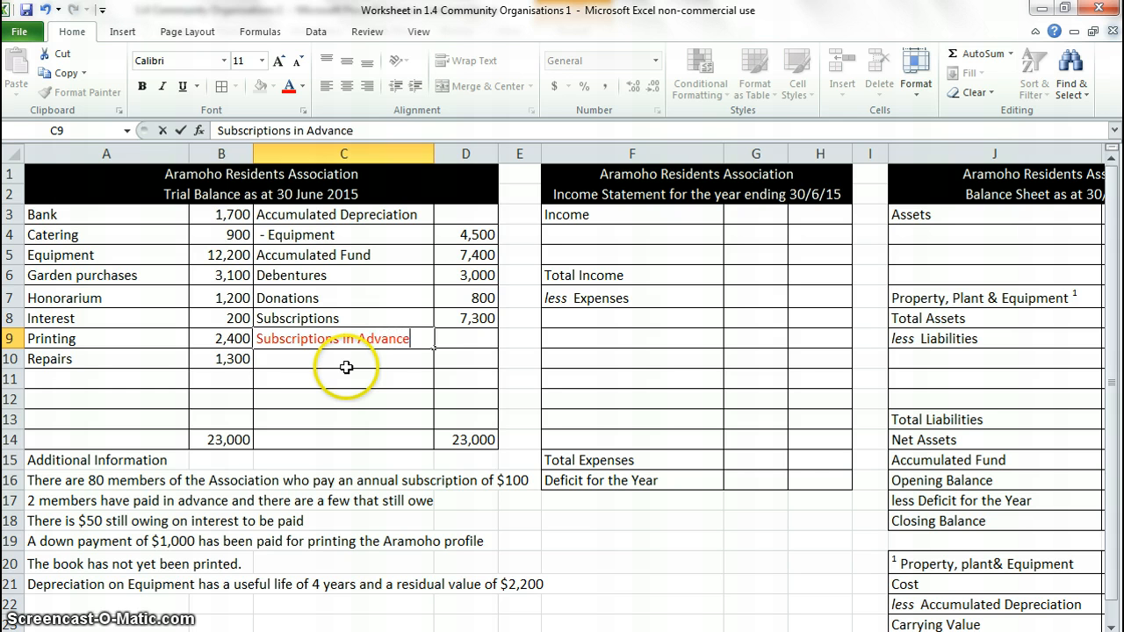
pyautogui.press('Tab')
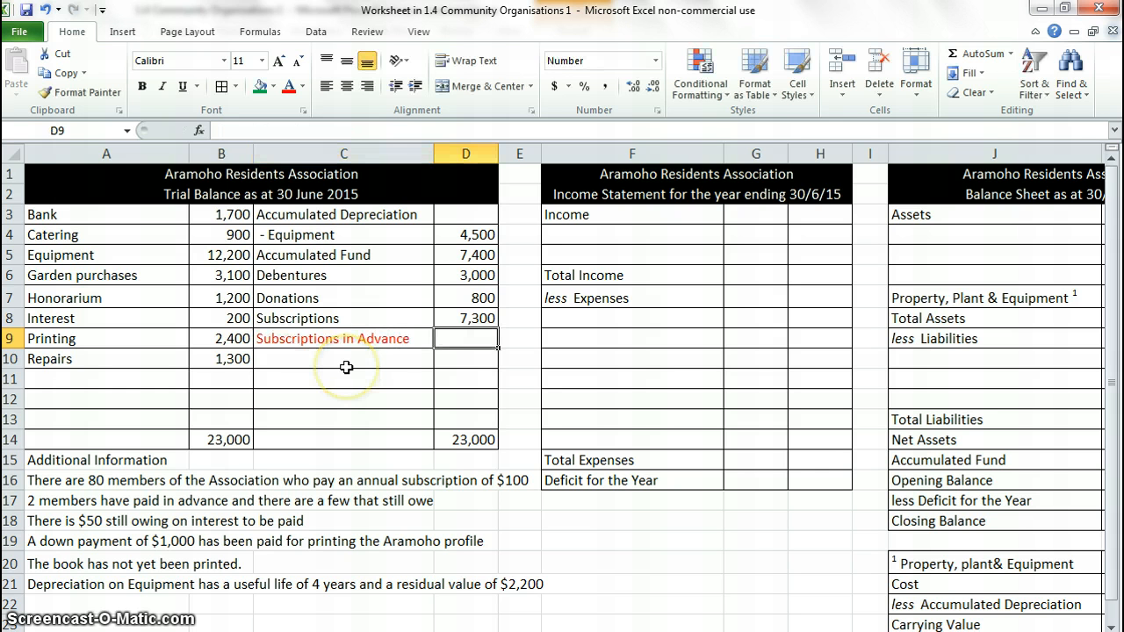
pyautogui.write('=2*100')
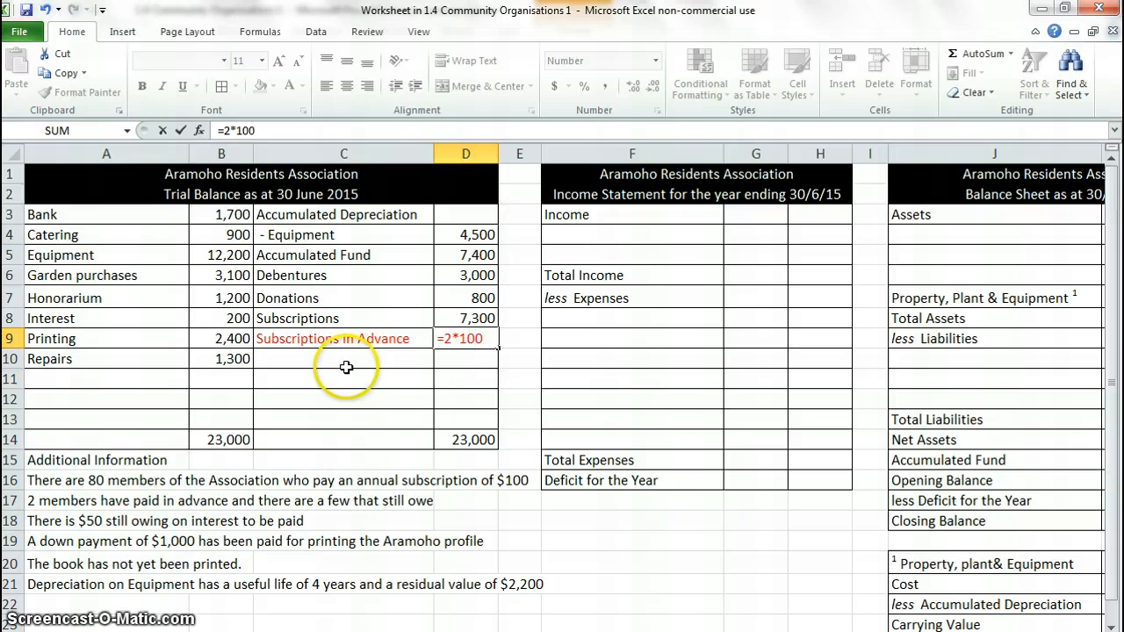
pyautogui.press('Return')
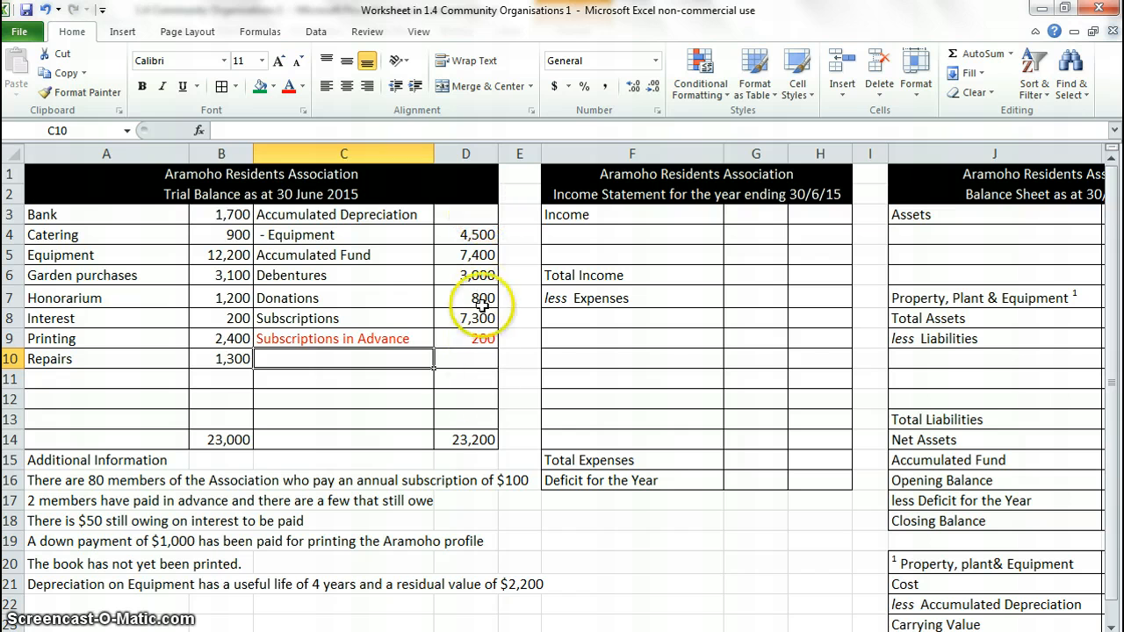
# Change the Subscriptions amount in D8 to the formula =7300-D9, deducting the subscriptions in advance.
pyautogui.click(479, 341)
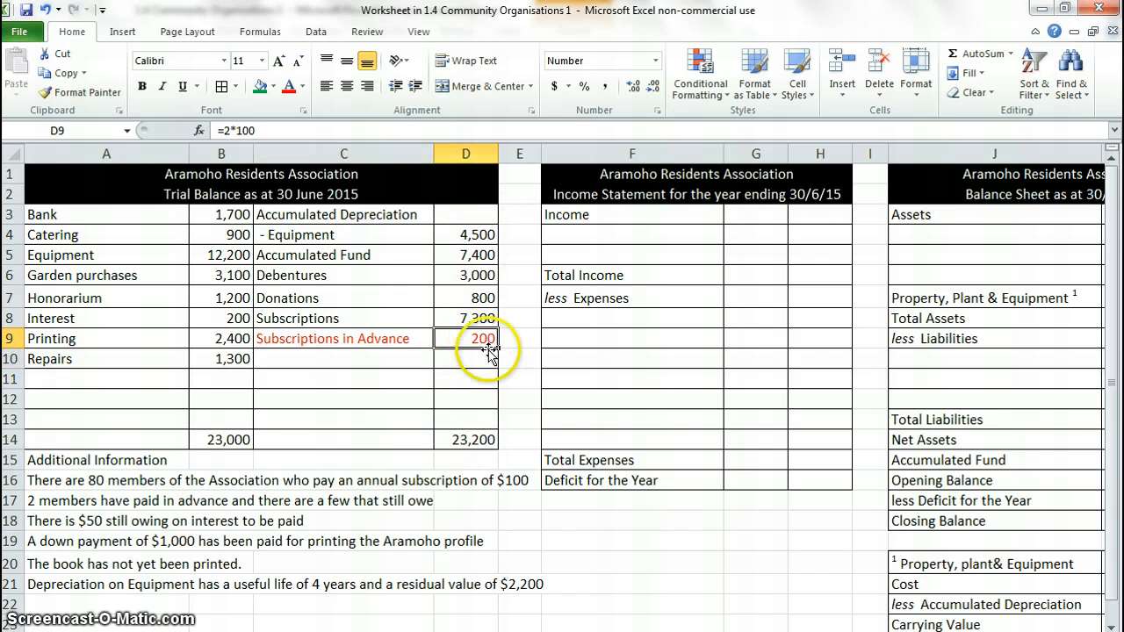
pyautogui.click(472, 318)
pyautogui.click(217, 130)
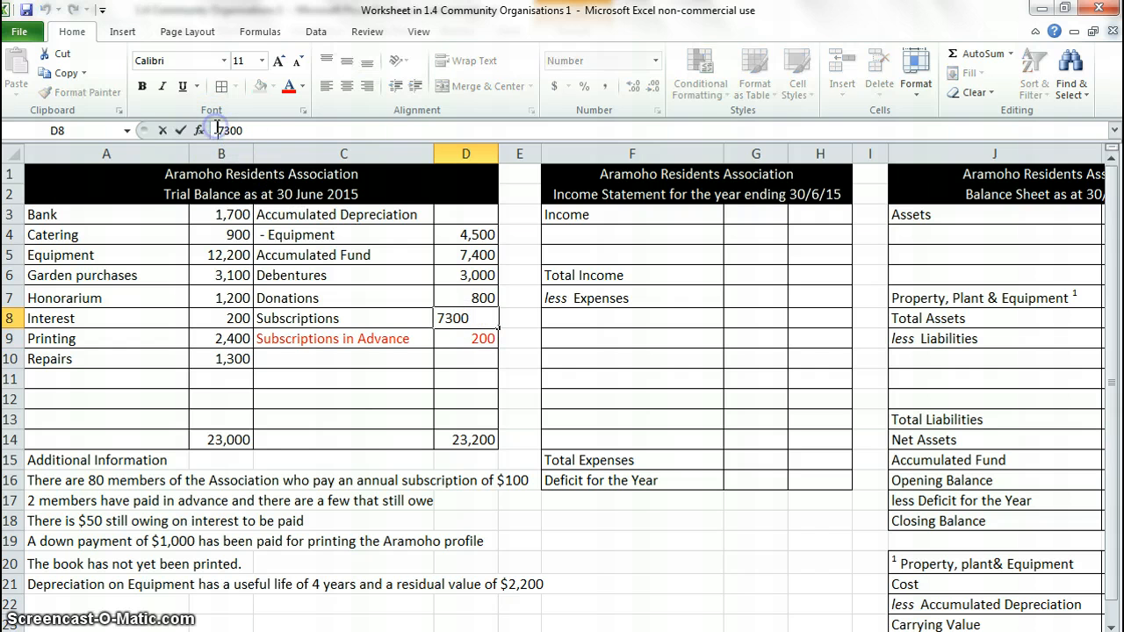
pyautogui.write('=')
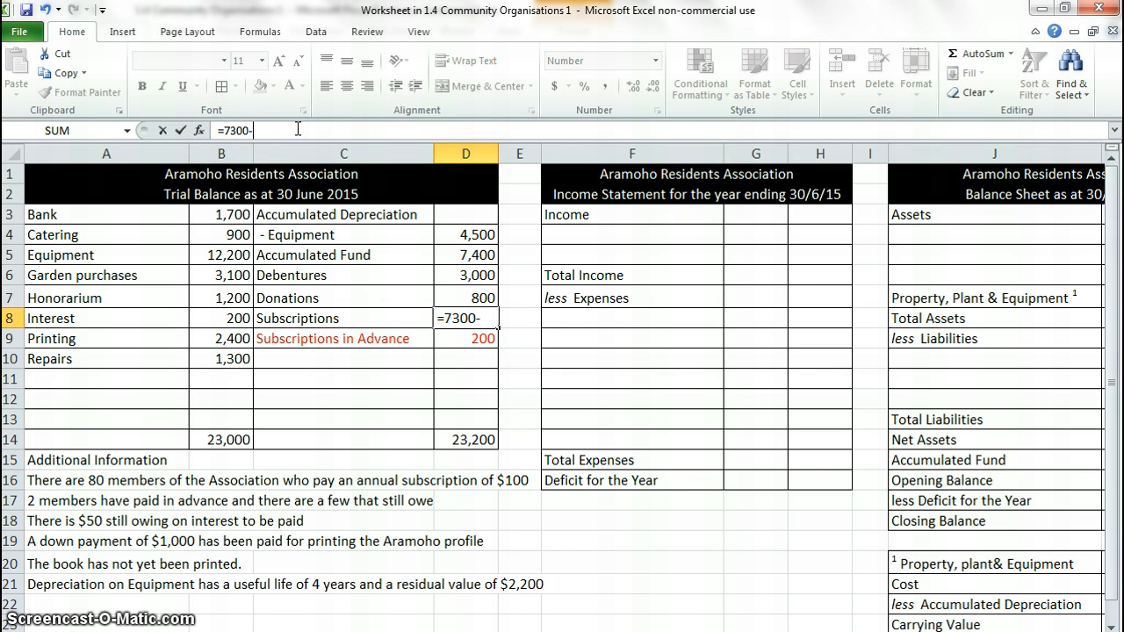
pyautogui.click(450, 337)
pyautogui.press('Return')
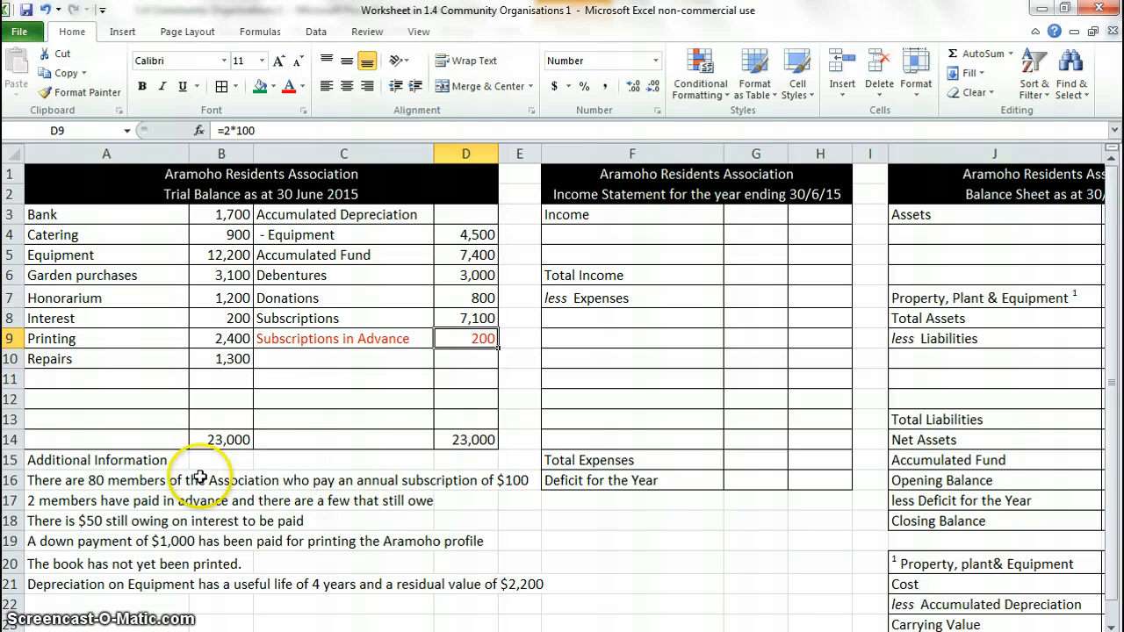
pyautogui.click(470, 316)
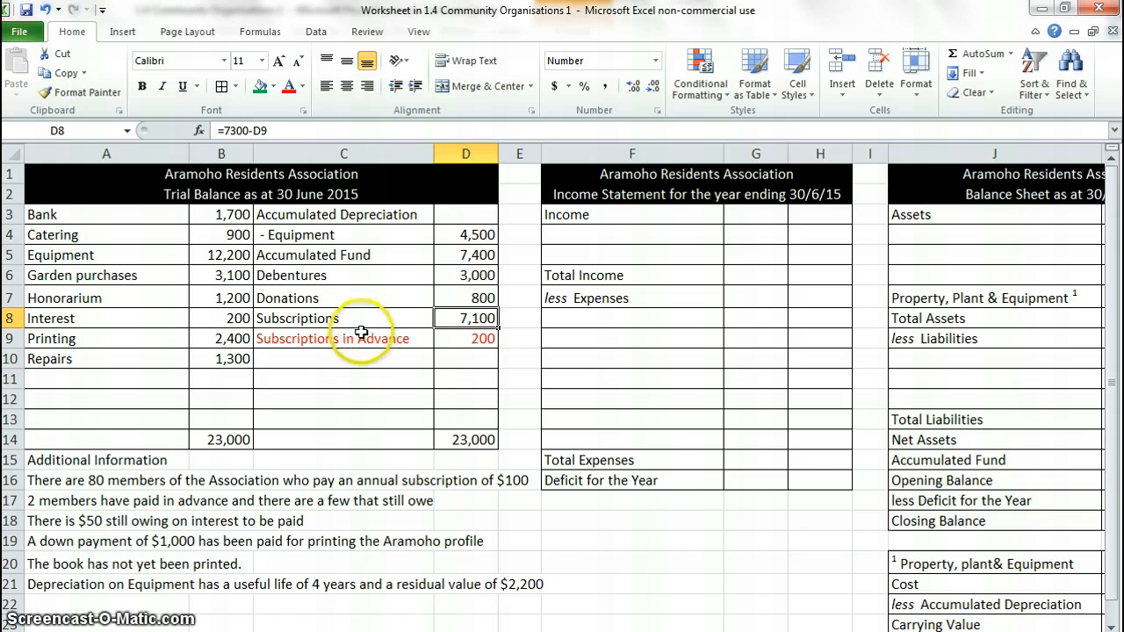
# Add a Subscriptions in Arrears entry in A11 of the trial balance with an amount of 900 in B11.
pyautogui.click(156, 380)
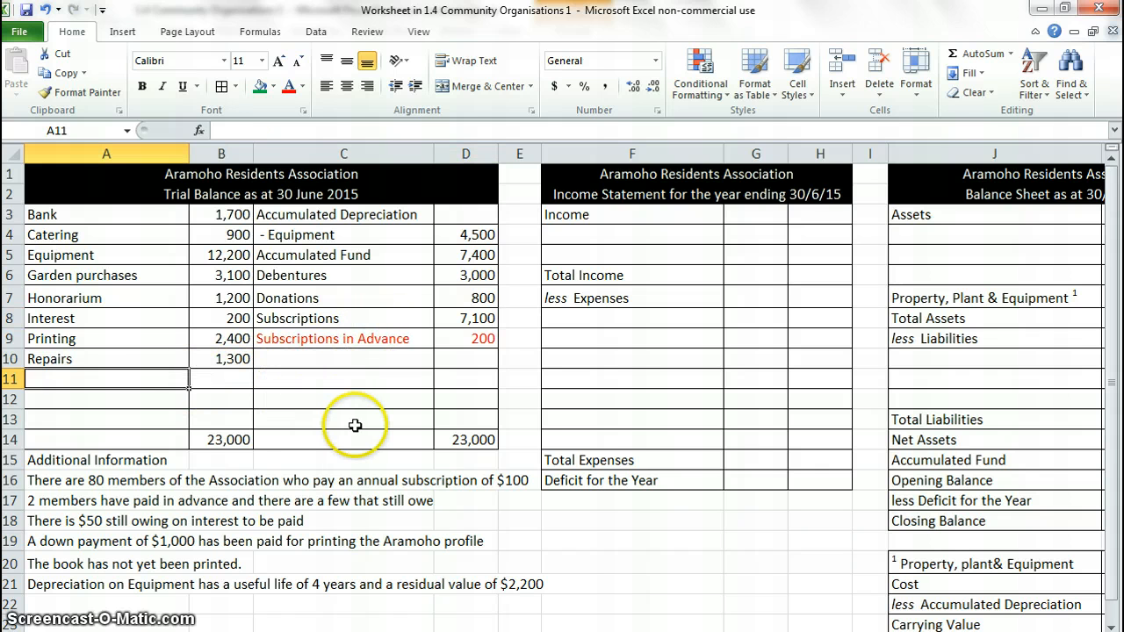
pyautogui.write('Su')
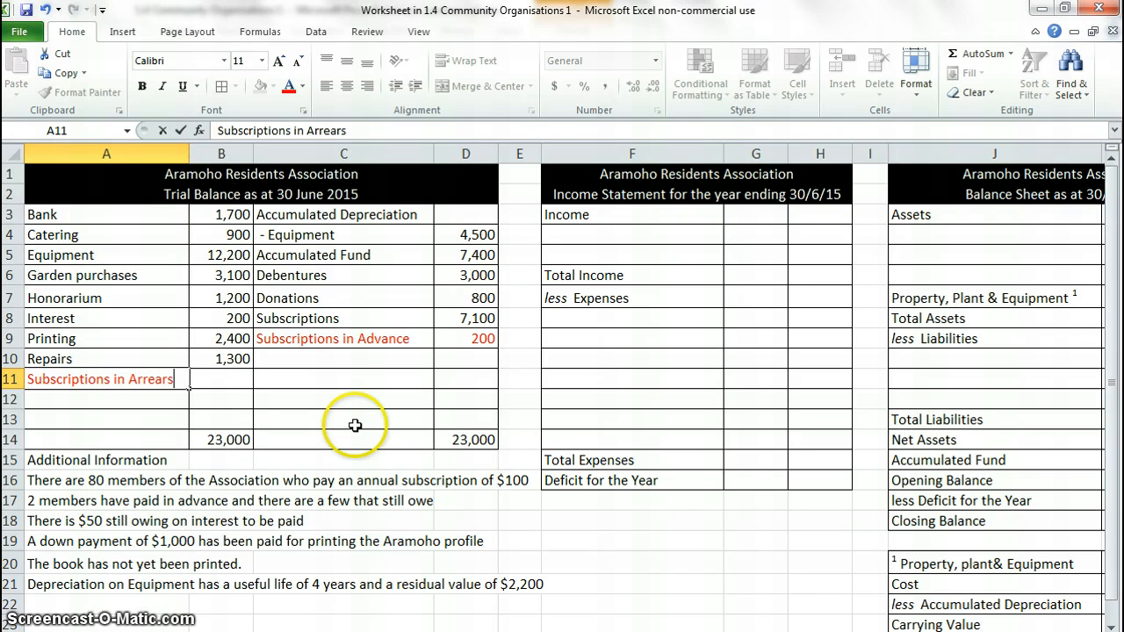
pyautogui.write('bscriptions in Arrears')
pyautogui.press('Tab')
pyautogui.write('900')
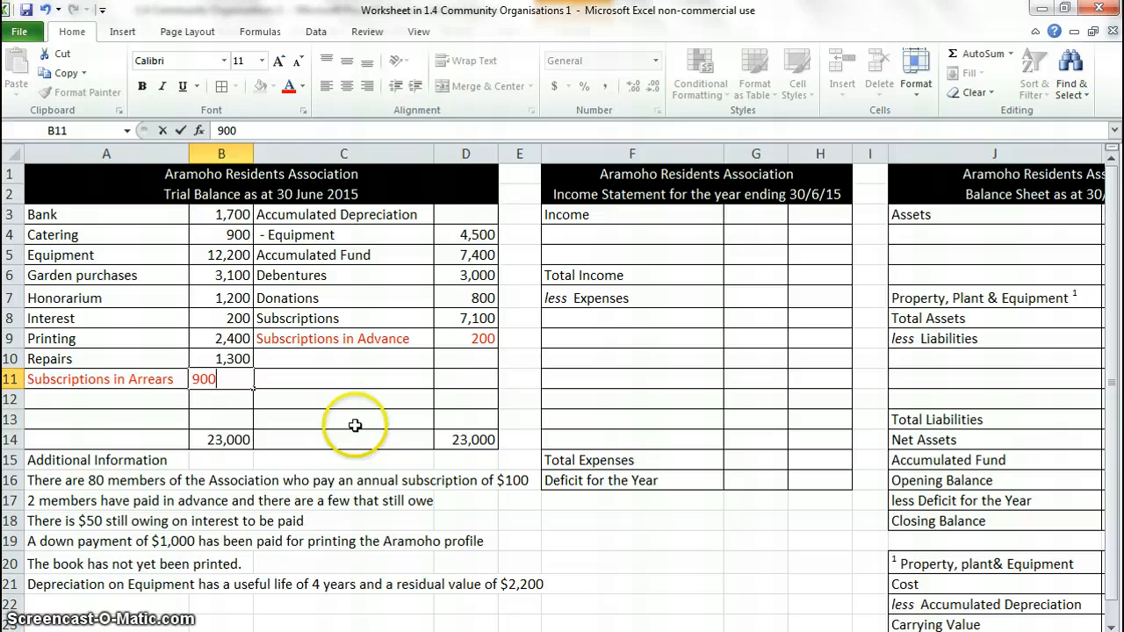
pyautogui.press('Tab')
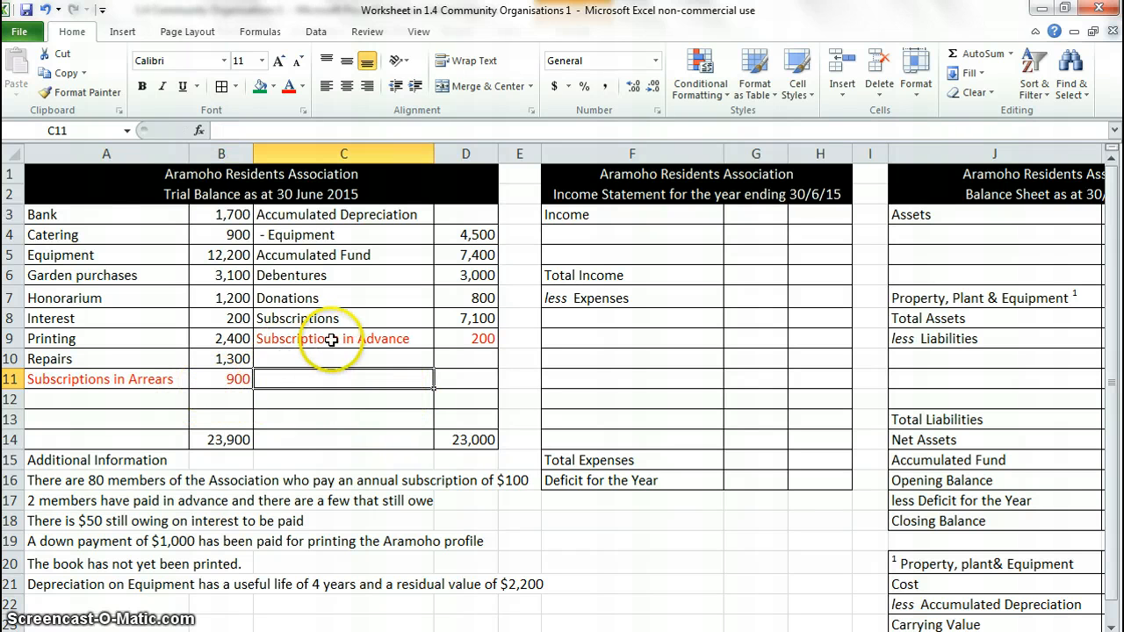
# Extend the Subscriptions formula in D8 to =7300-D9+B11, adding the subscriptions in arrears.
pyautogui.click(440, 318)
pyautogui.click(239, 379)
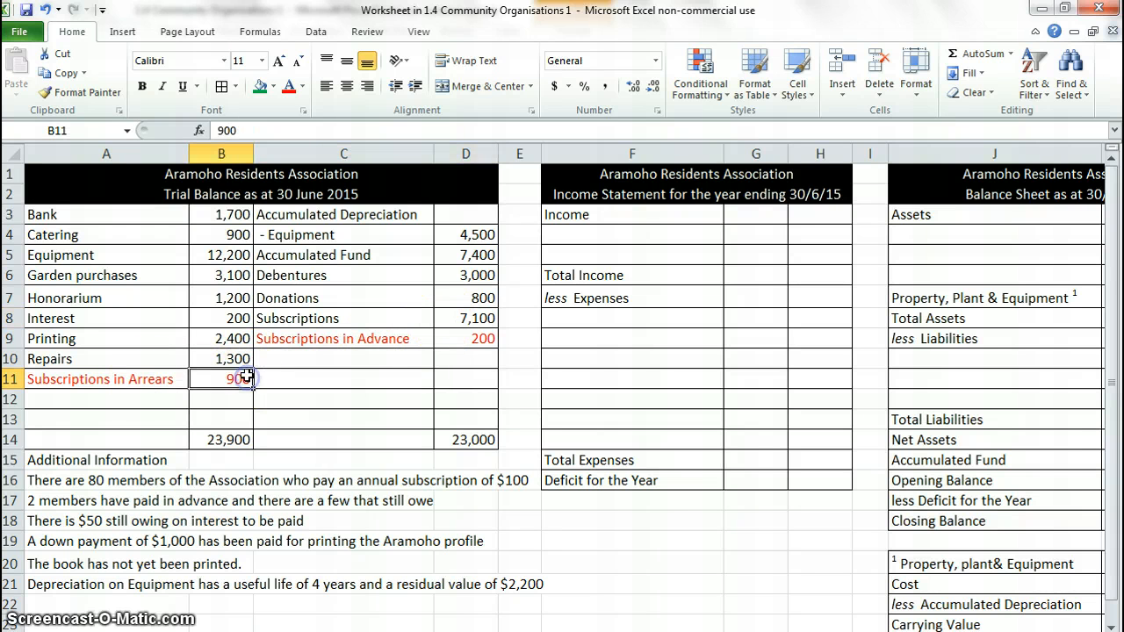
pyautogui.click(461, 316)
pyautogui.click(278, 129)
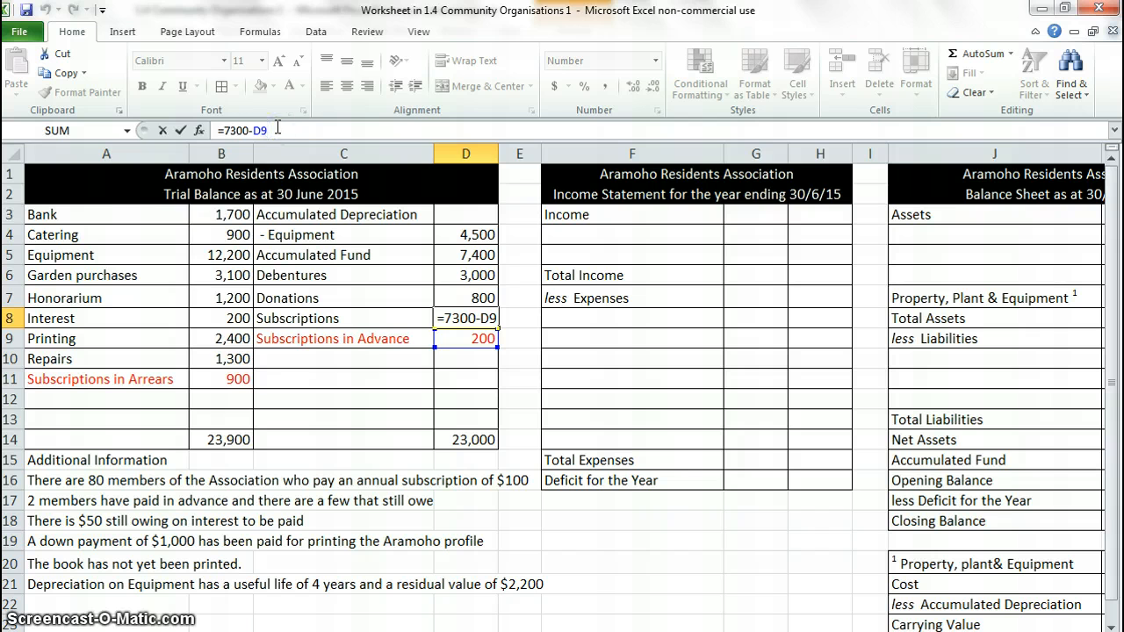
pyautogui.write('+')
pyautogui.click(234, 379)
pyautogui.press('Return')
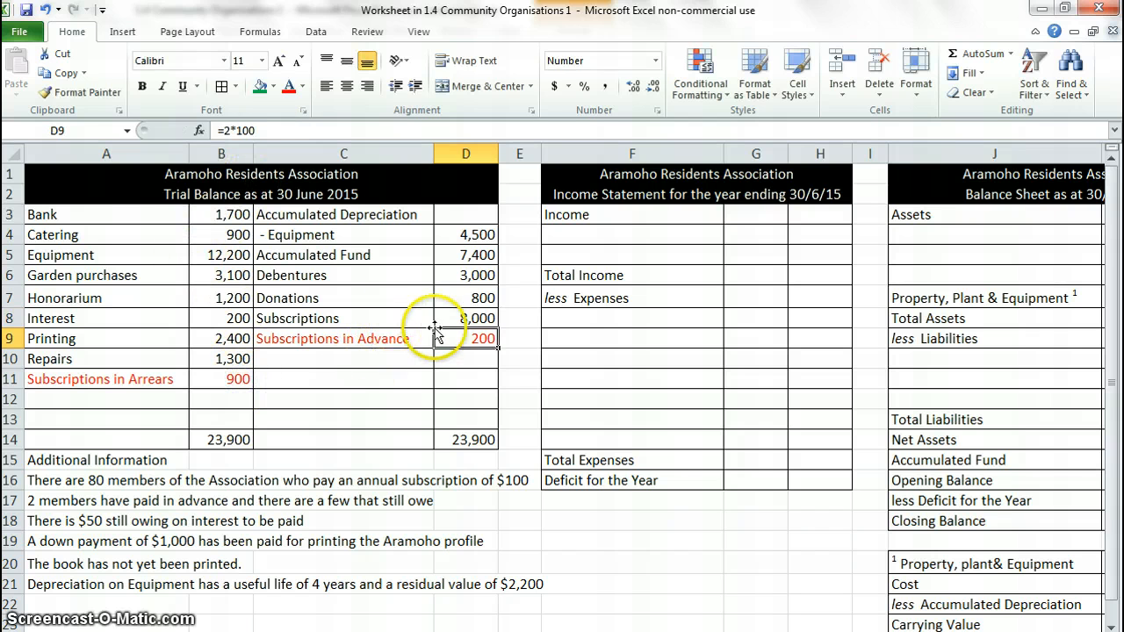
pyautogui.click(439, 321)
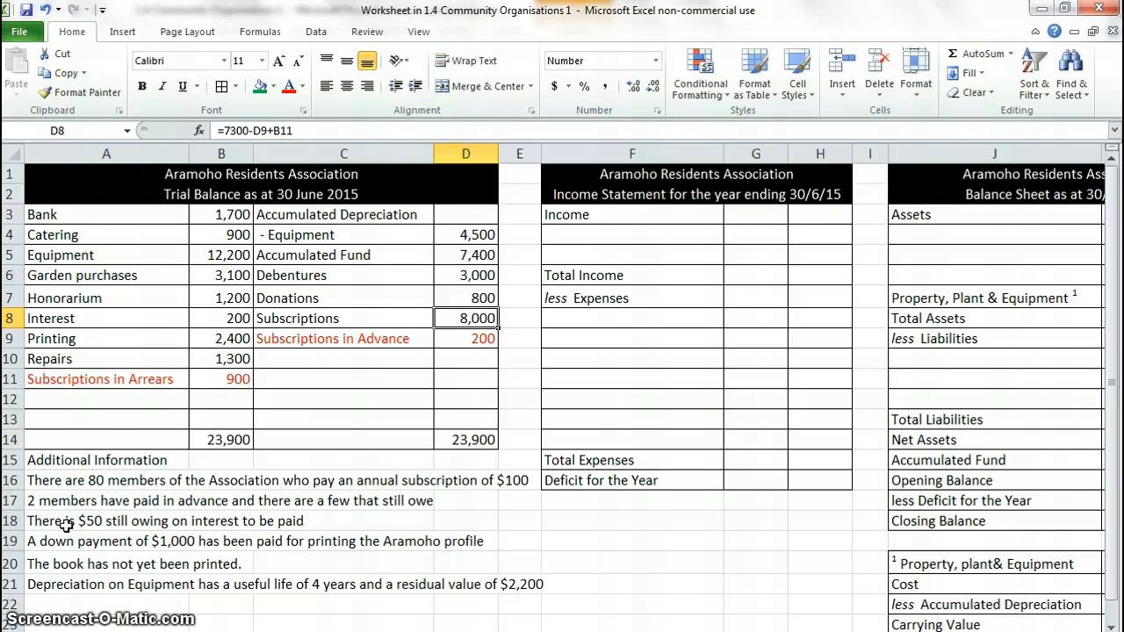
# Add an Accrued Expenses entry in C10 of the trial balance with an amount of 50 in D10.
pyautogui.click(291, 358)
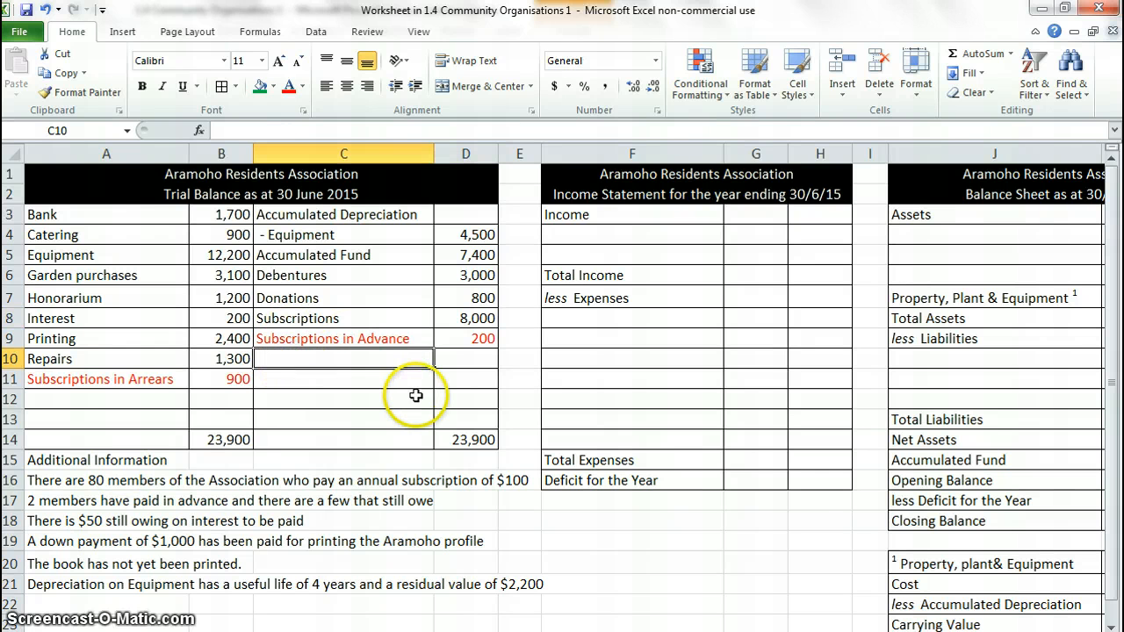
pyautogui.write('Accrued Expens')
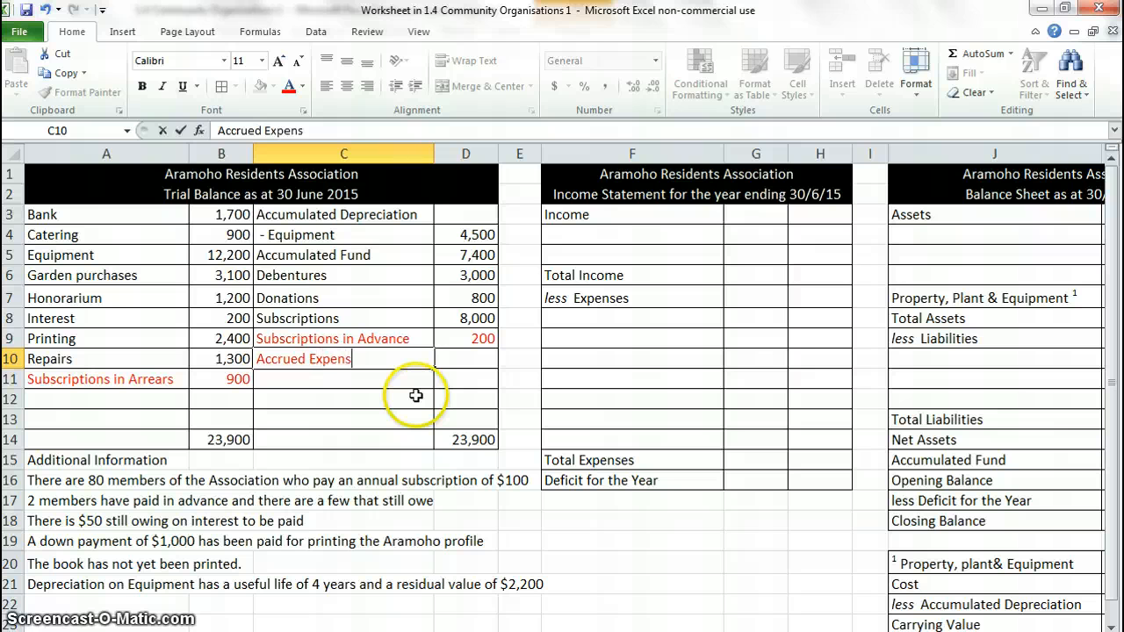
pyautogui.write('es')
pyautogui.press('Tab')
pyautogui.write('5')
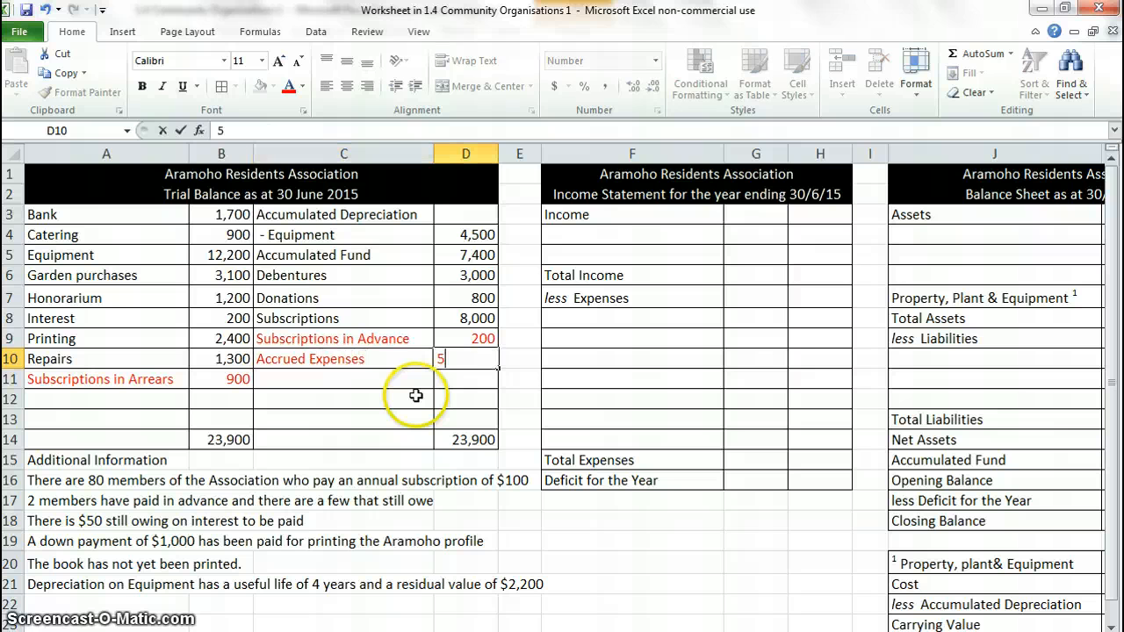
# Change the Interest amount in B8 to the formula =200+D10, adding the accrued expenses.
pyautogui.click(221, 318)
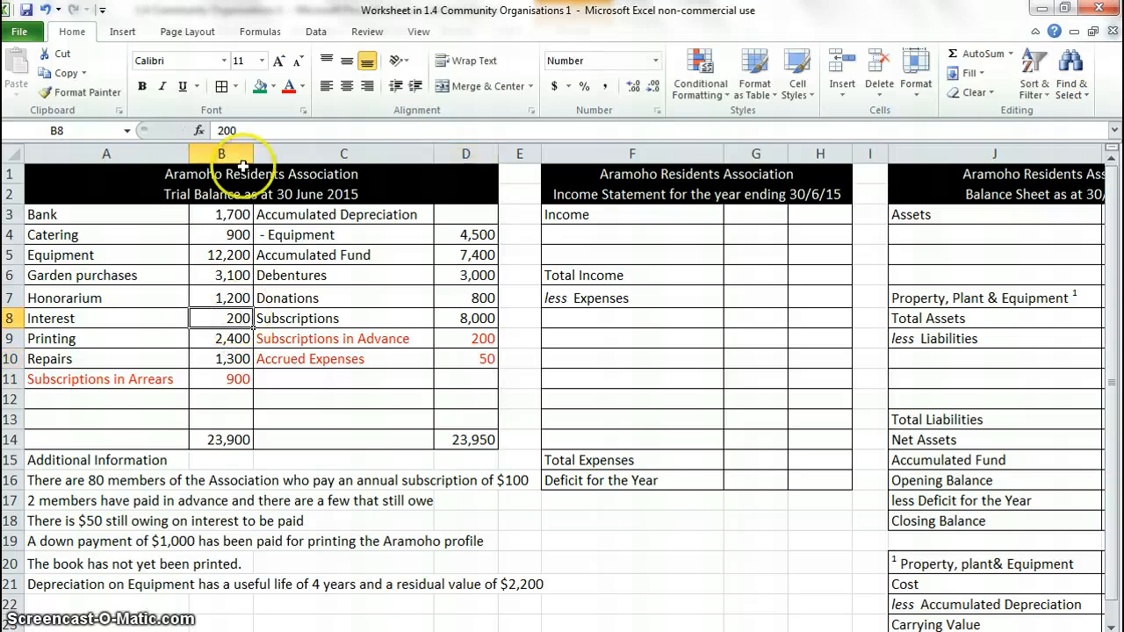
pyautogui.click(222, 129)
pyautogui.write('=')
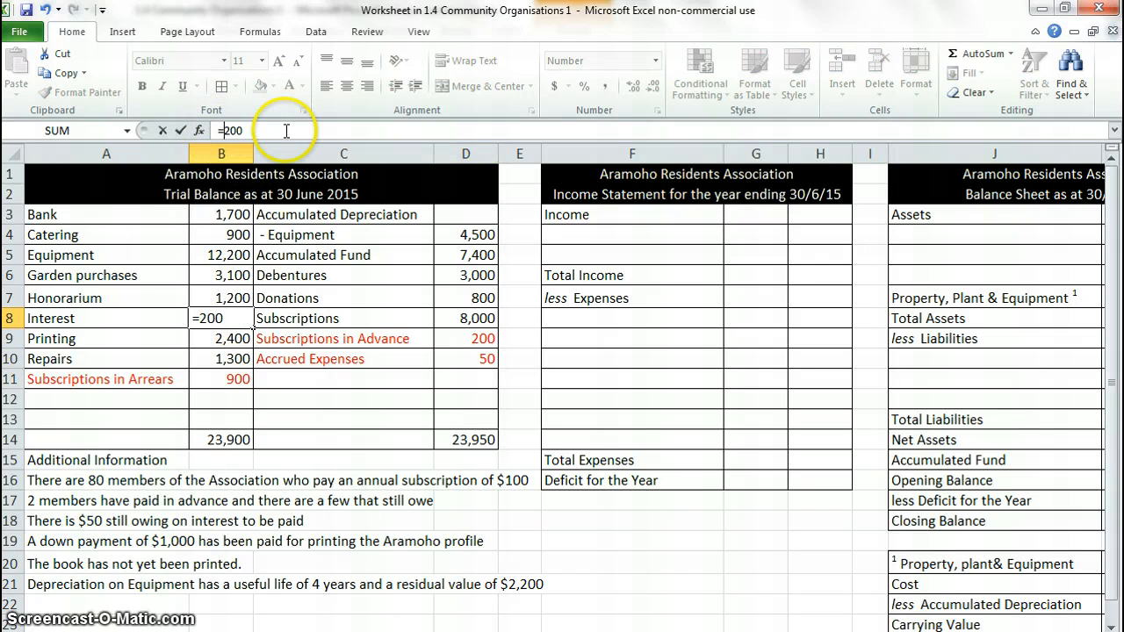
pyautogui.write('+')
pyautogui.click(480, 355)
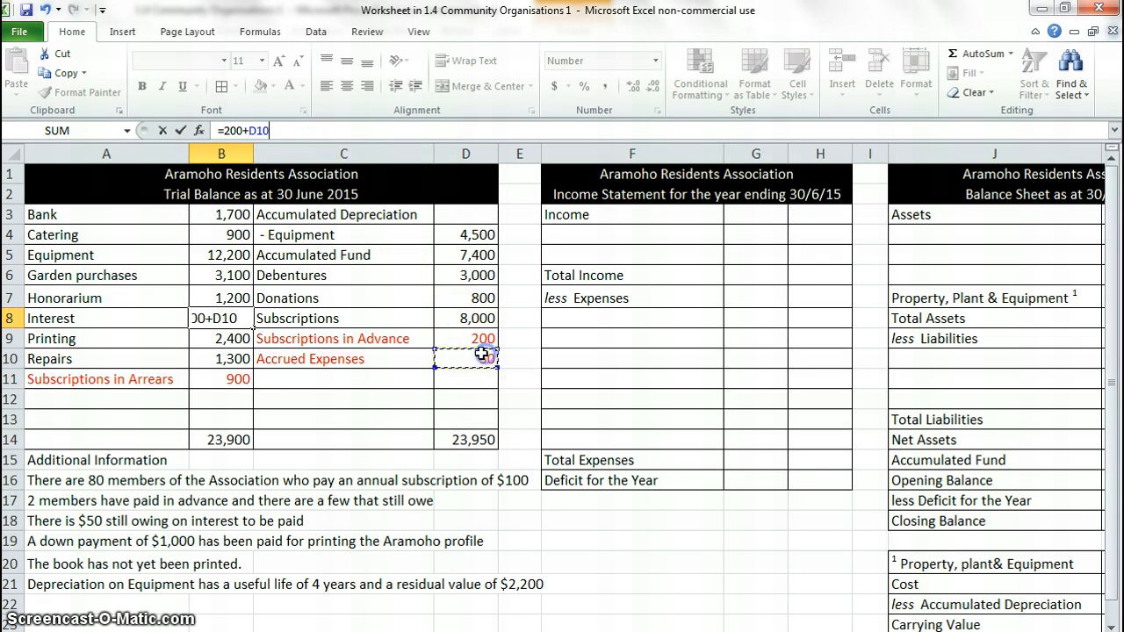
pyautogui.press('Return')
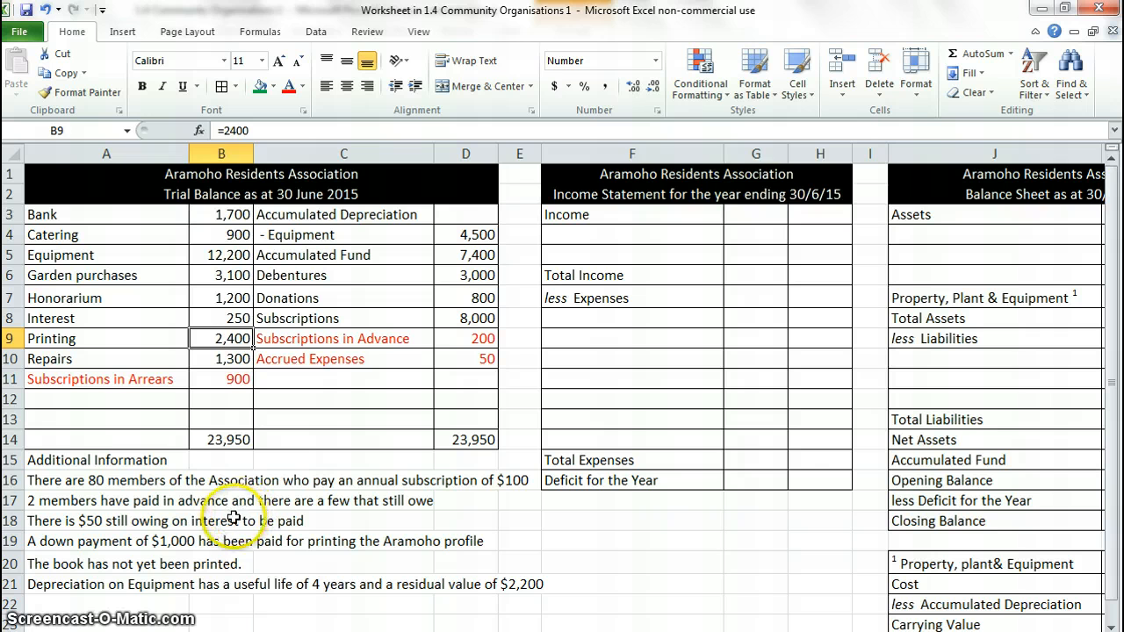
# Add a Prepayment entry in A12 of the trial balance with an amount of 1,000 in B12.
pyautogui.click(148, 398)
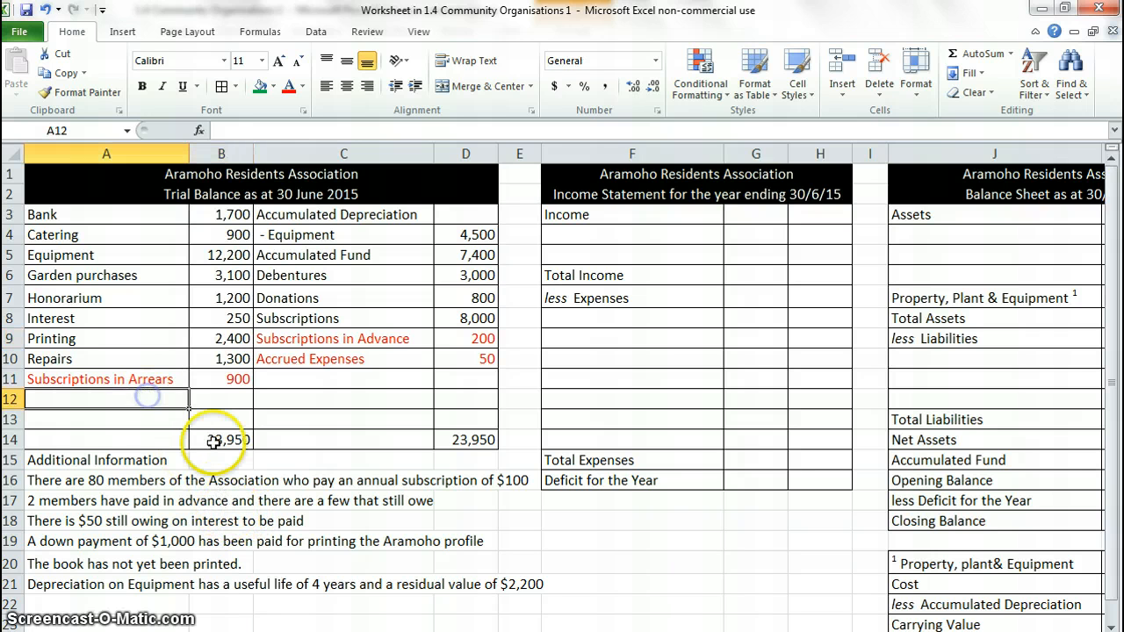
pyautogui.write('Prepay')
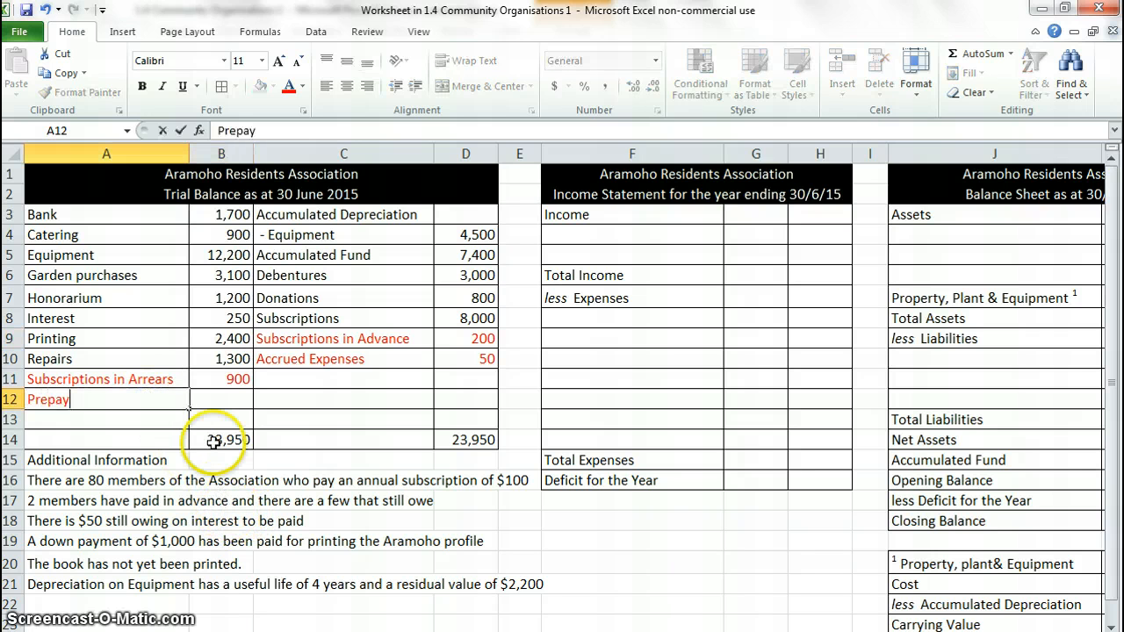
pyautogui.write('ment')
pyautogui.press('Tab')
pyautogui.write('1')
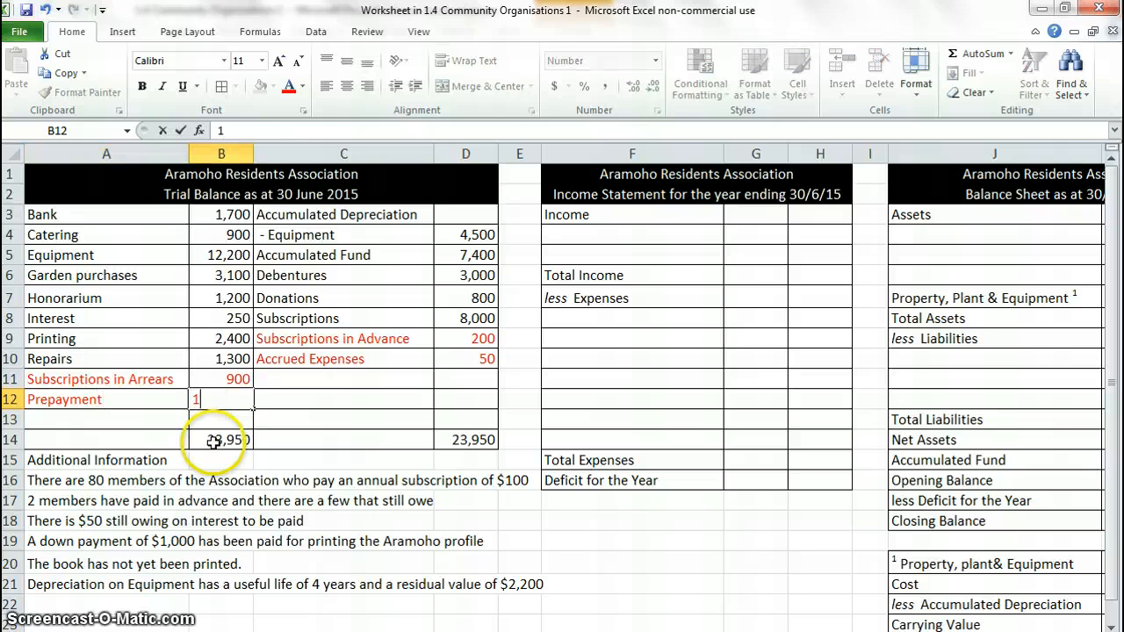
pyautogui.press('Return')
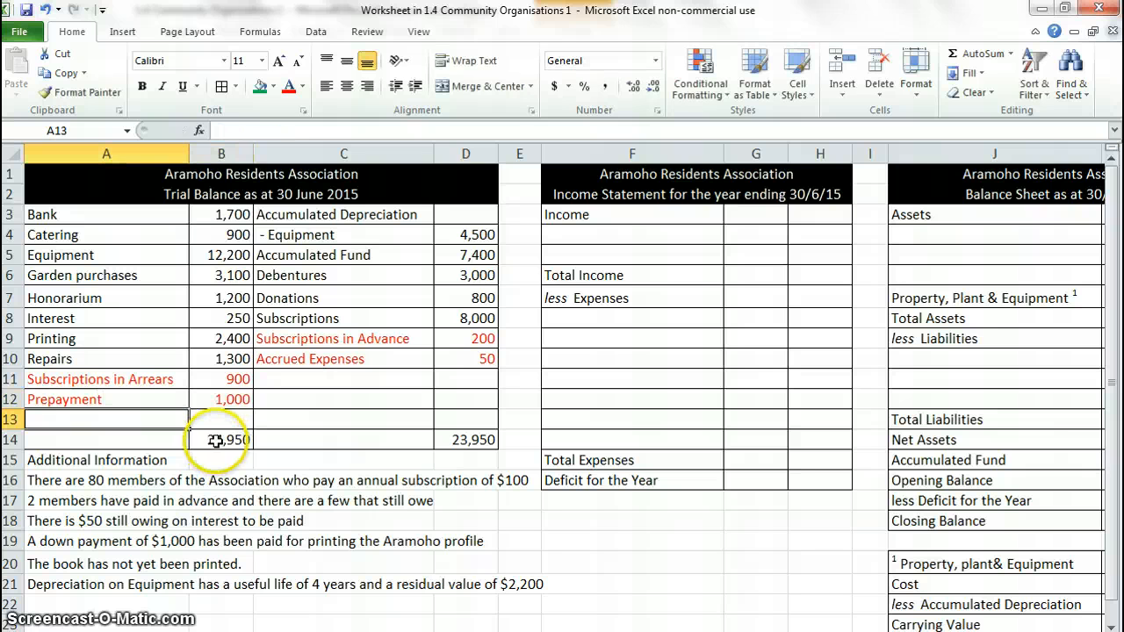
# Change the Printing amount in B9 to the formula =2400-B12, deducting the prepayment.
pyautogui.click(215, 338)
pyautogui.click(255, 130)
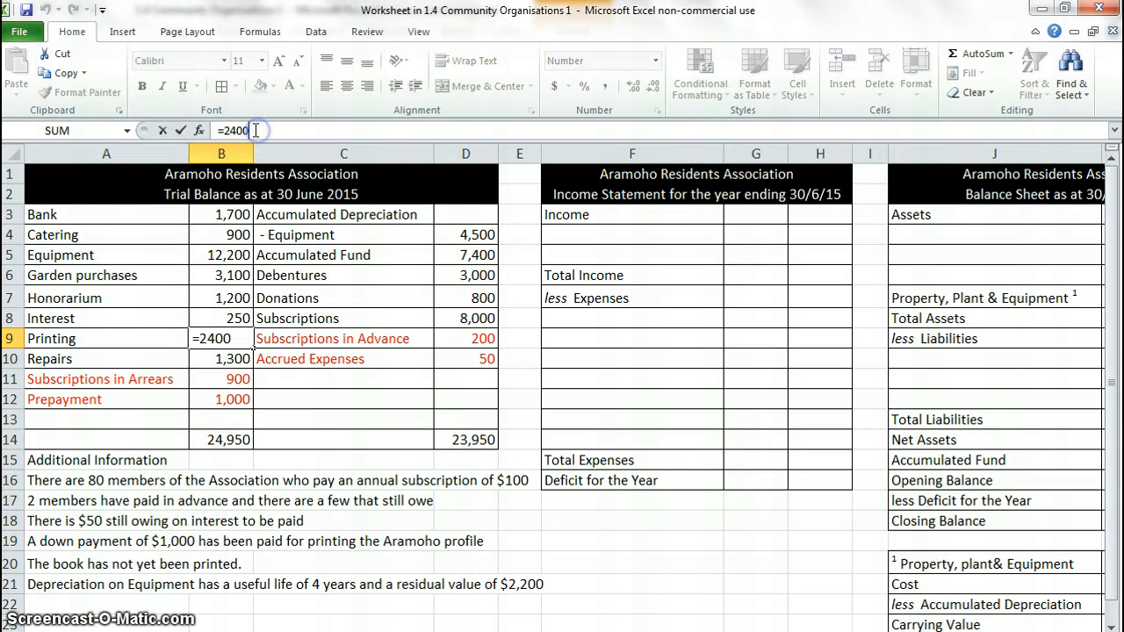
pyautogui.write('-')
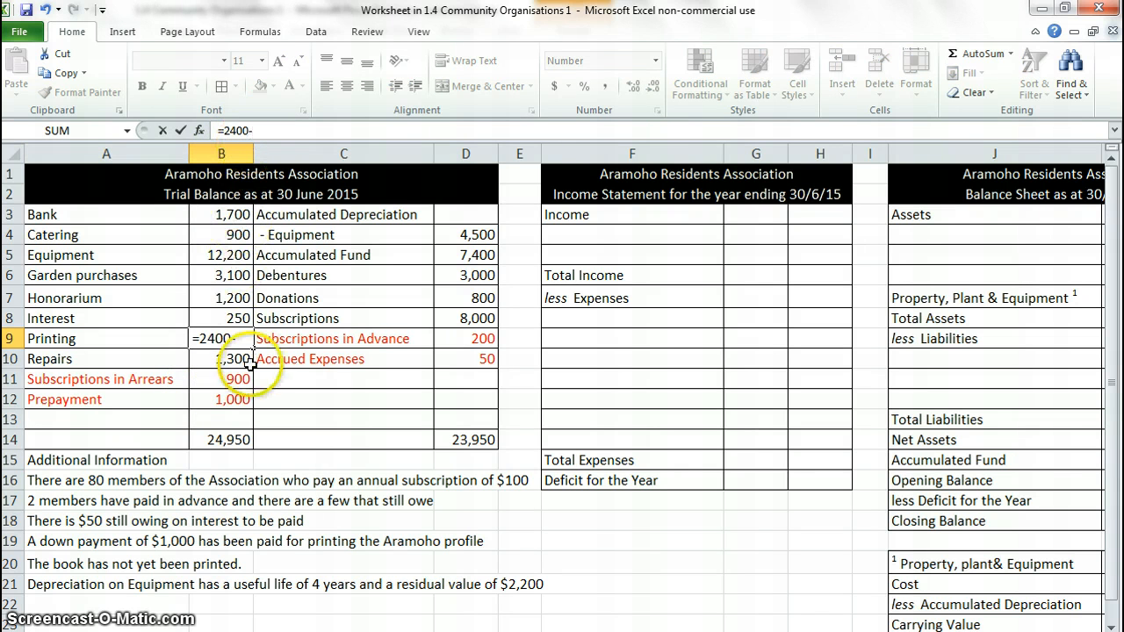
pyautogui.click(233, 397)
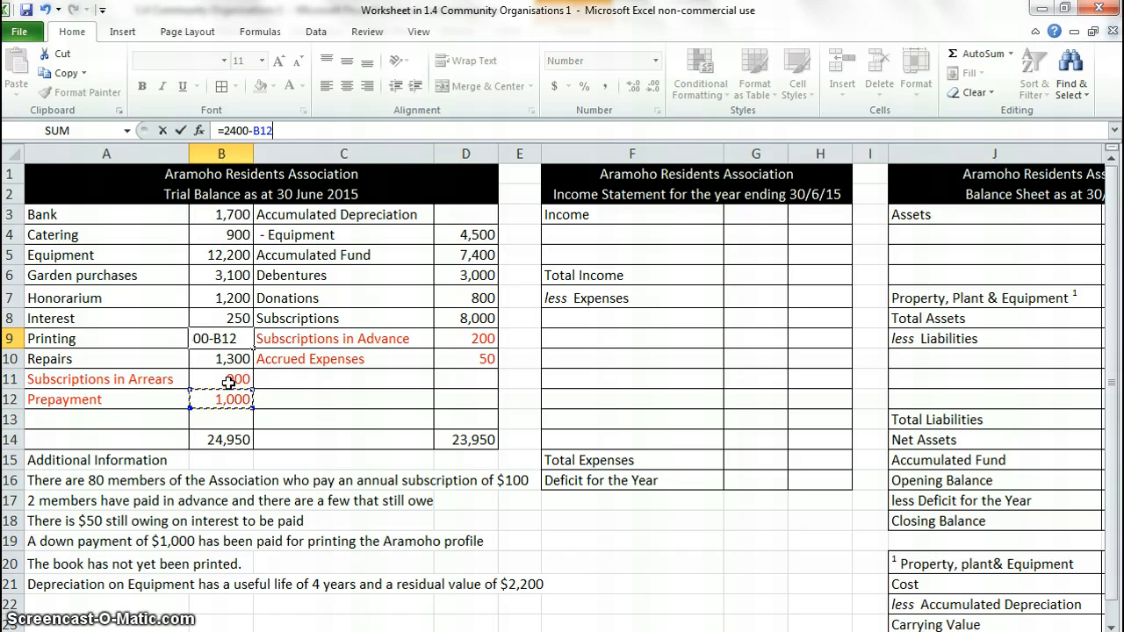
pyautogui.press('Return')
pyautogui.click(217, 372)
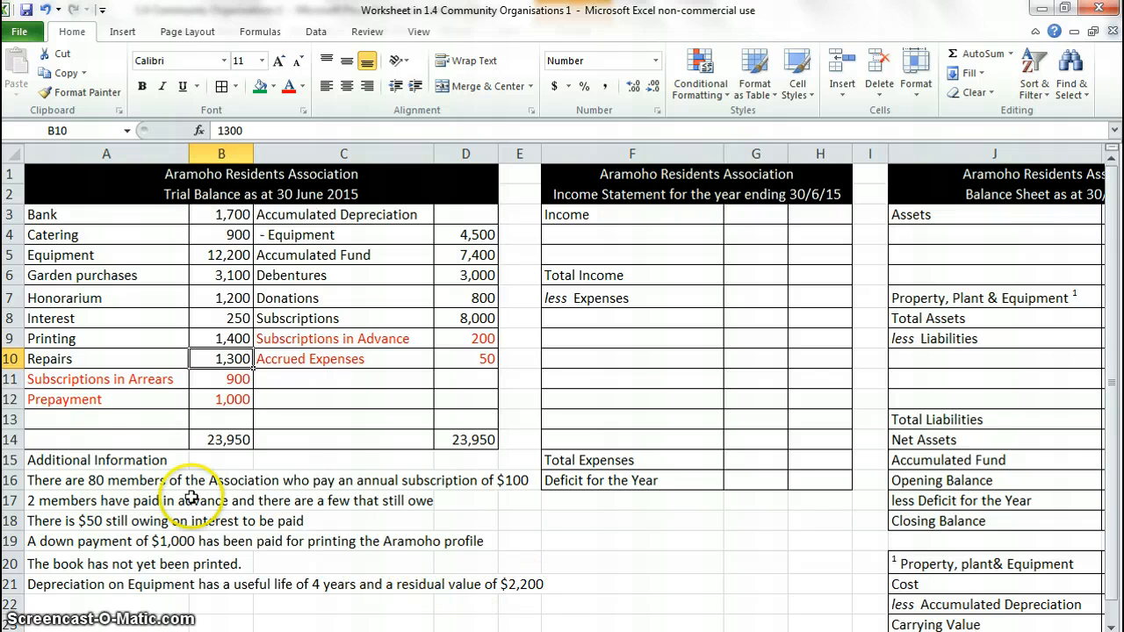
# Add a Depreciation on Equipment entry in A13 of the trial balance with the formula =(B5-2200)/4 in B13.
pyautogui.click(115, 415)
pyautogui.write('D')
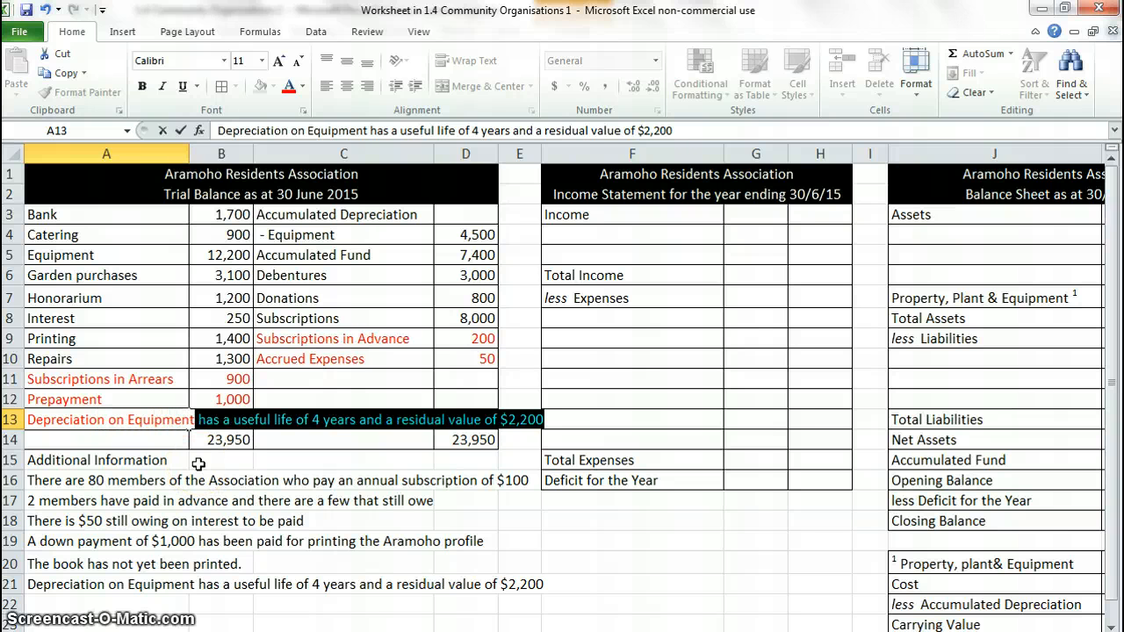
pyautogui.press('Delete')
pyautogui.press('Tab')
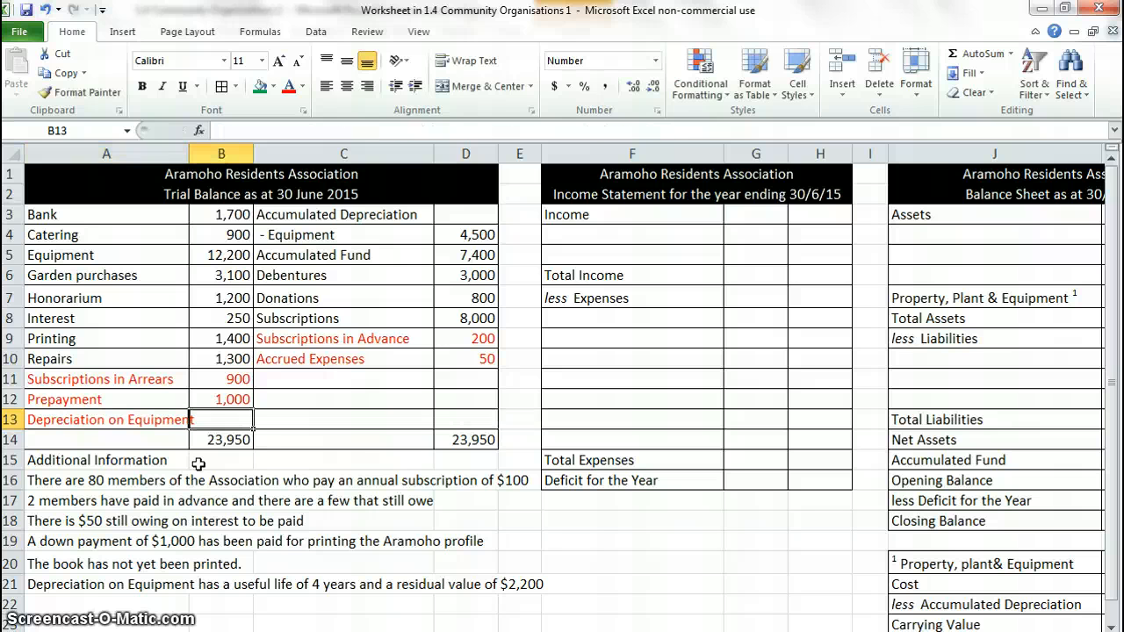
pyautogui.write('=')
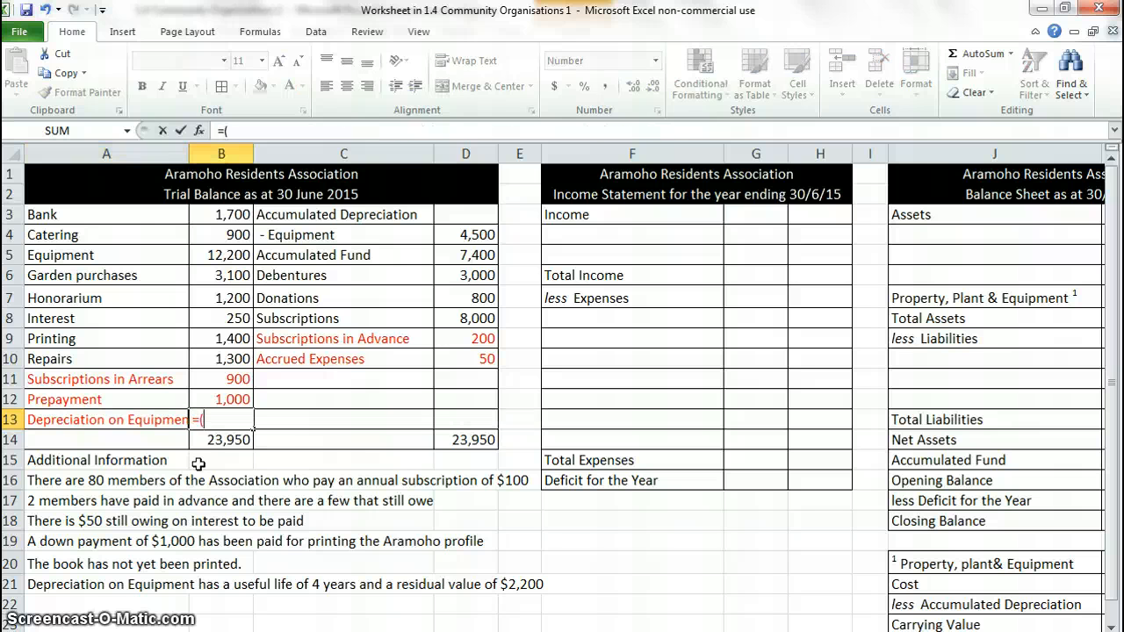
pyautogui.write('(')
pyautogui.click(227, 256)
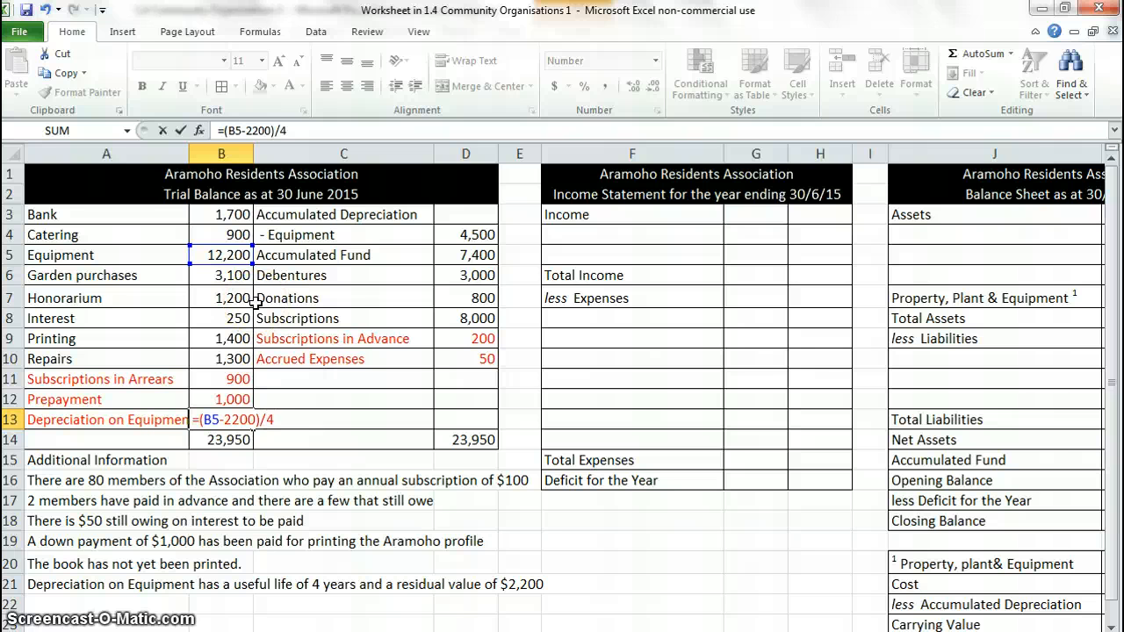
pyautogui.press('Return')
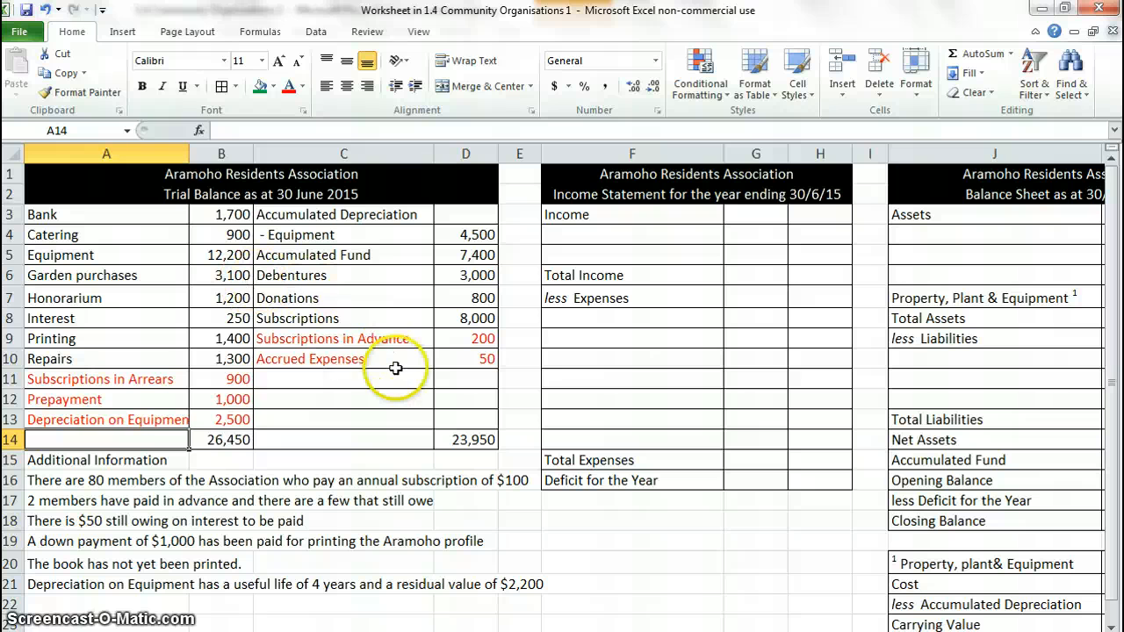
pyautogui.click(222, 424)
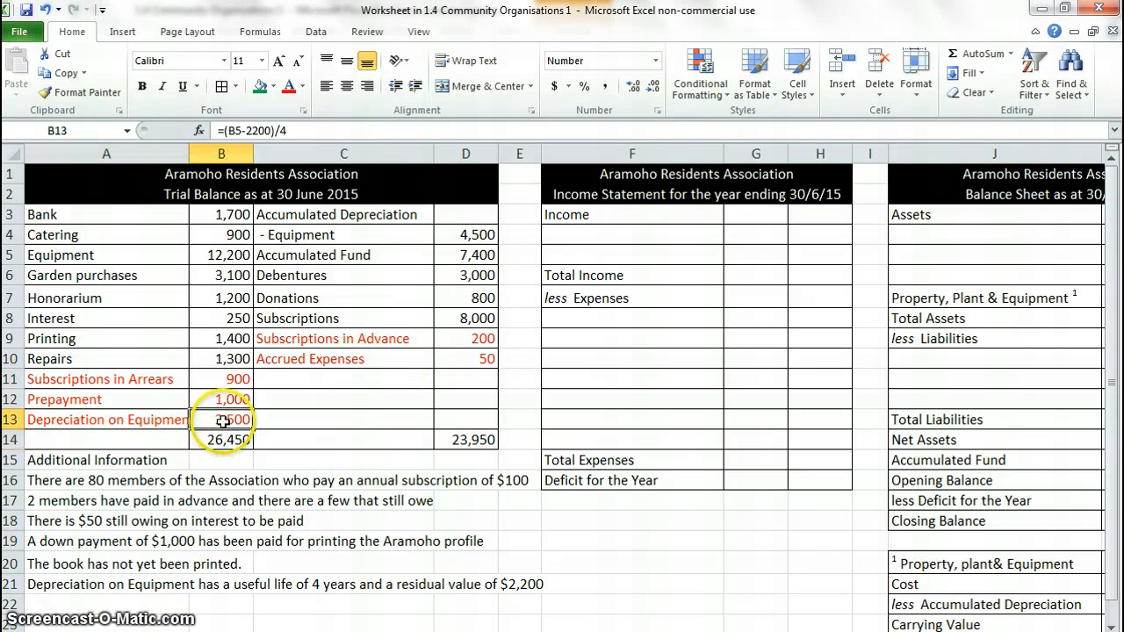
# Change the Accumulated Depreciation - Equipment amount in D4 to the formula =4500+B13, adding the year's depreciation.
pyautogui.click(461, 234)
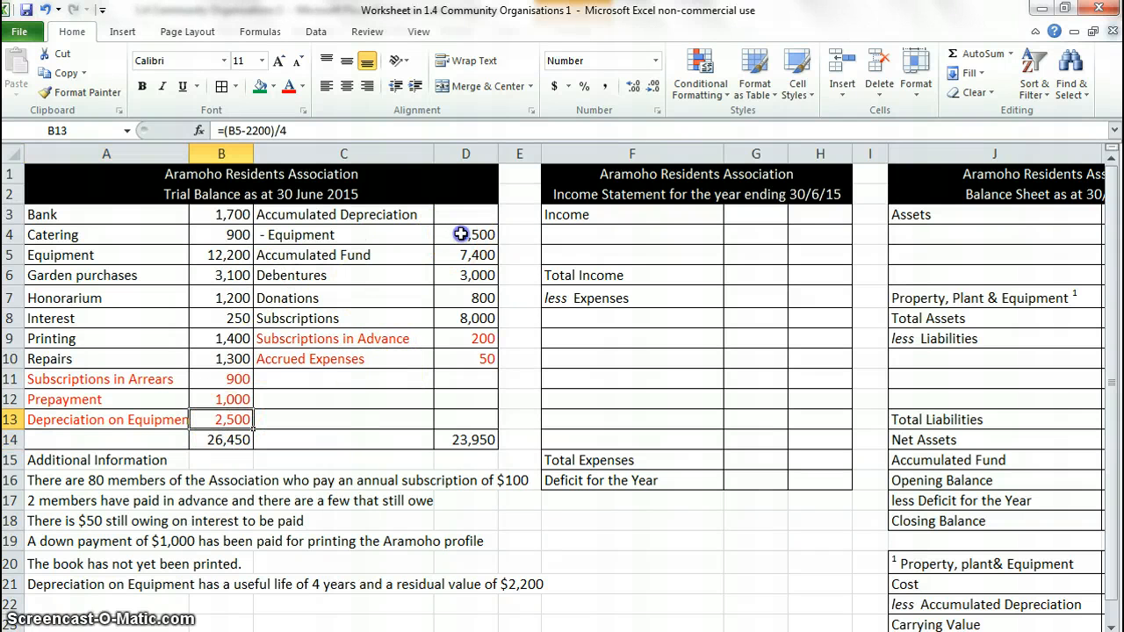
pyautogui.click(218, 130)
pyautogui.write('=')
pyautogui.click(289, 132)
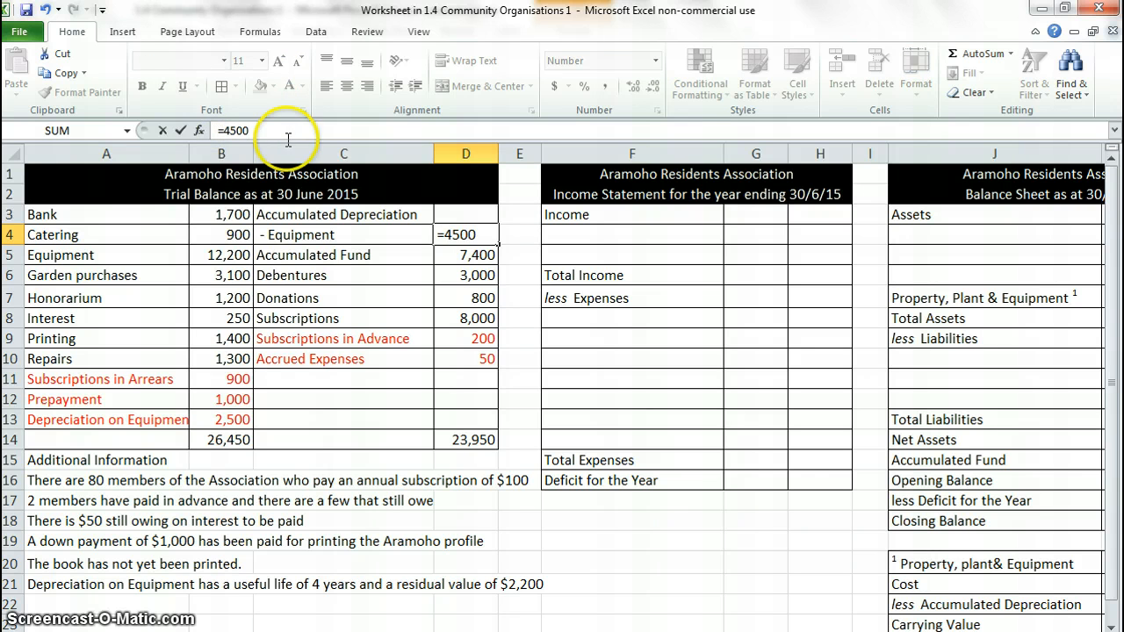
pyautogui.write('+')
pyautogui.click(224, 422)
pyautogui.press('Return')
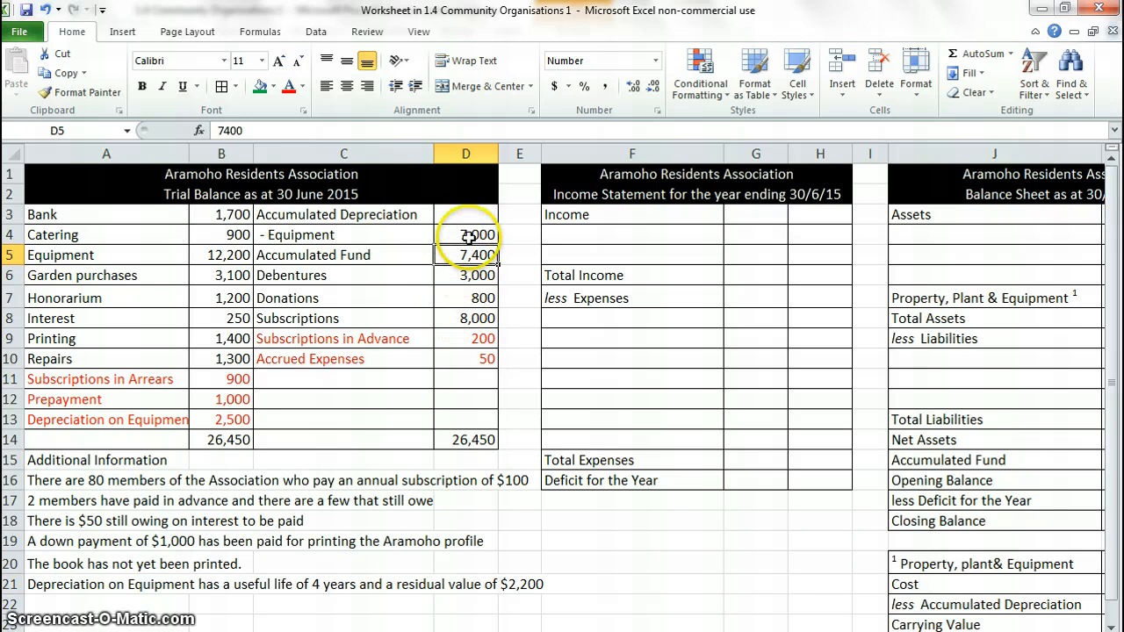
# Link income lines F4 and F5 to Donations (=C7) and Subscriptions (=C8), and fill both formulas across into G4:G5 for the amounts.
pyautogui.click(574, 235)
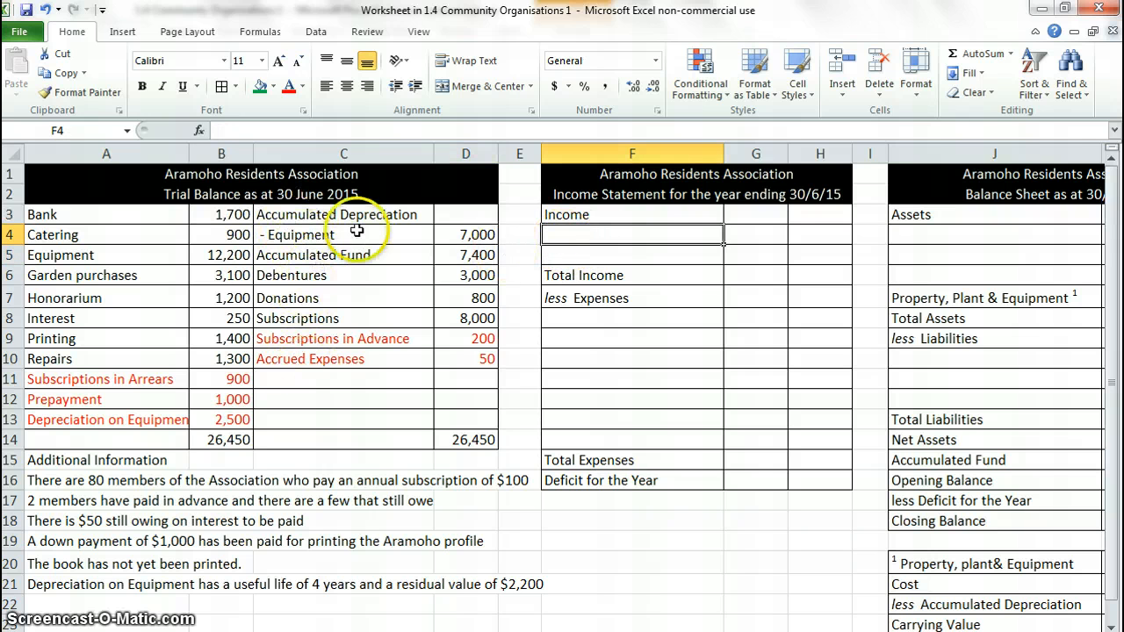
pyautogui.write('=')
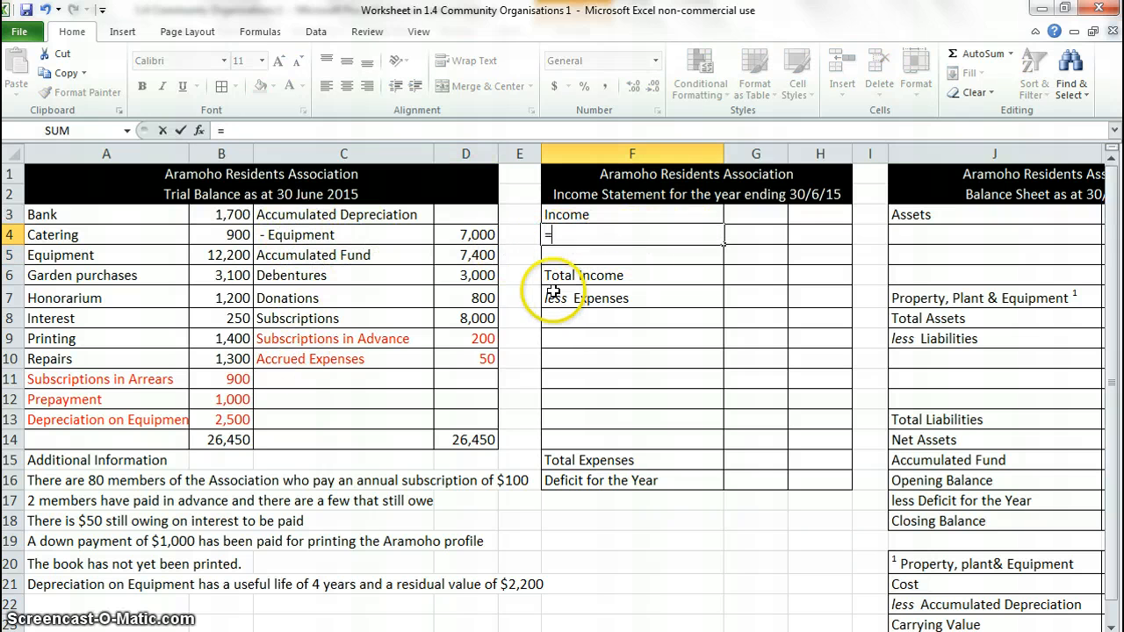
pyautogui.click(327, 298)
pyautogui.press('Return')
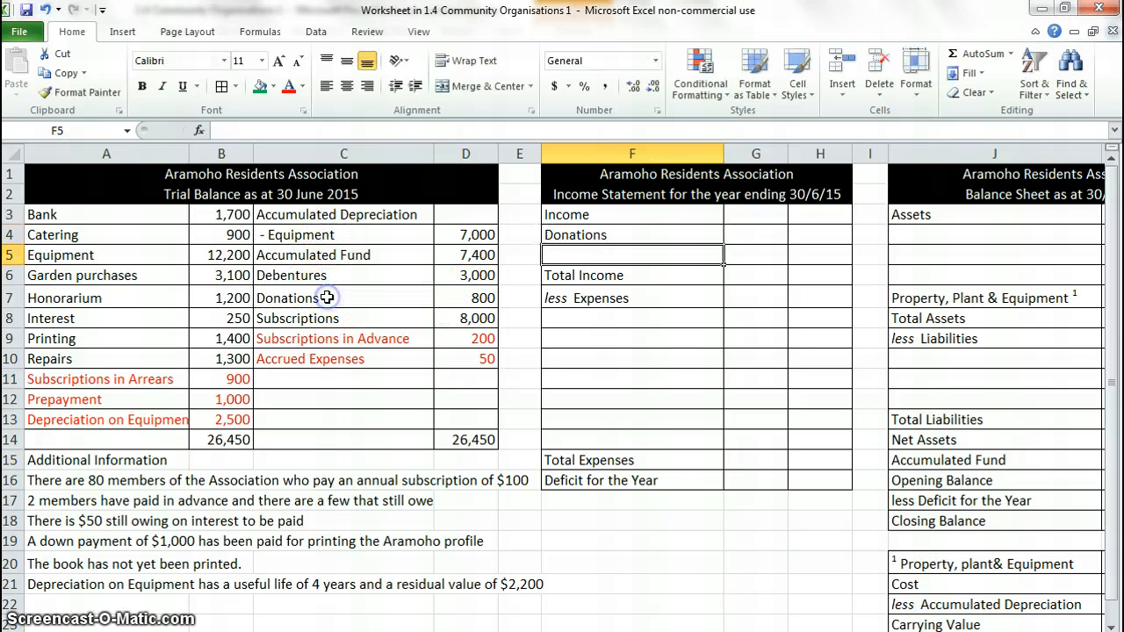
pyautogui.write('=')
pyautogui.click(331, 318)
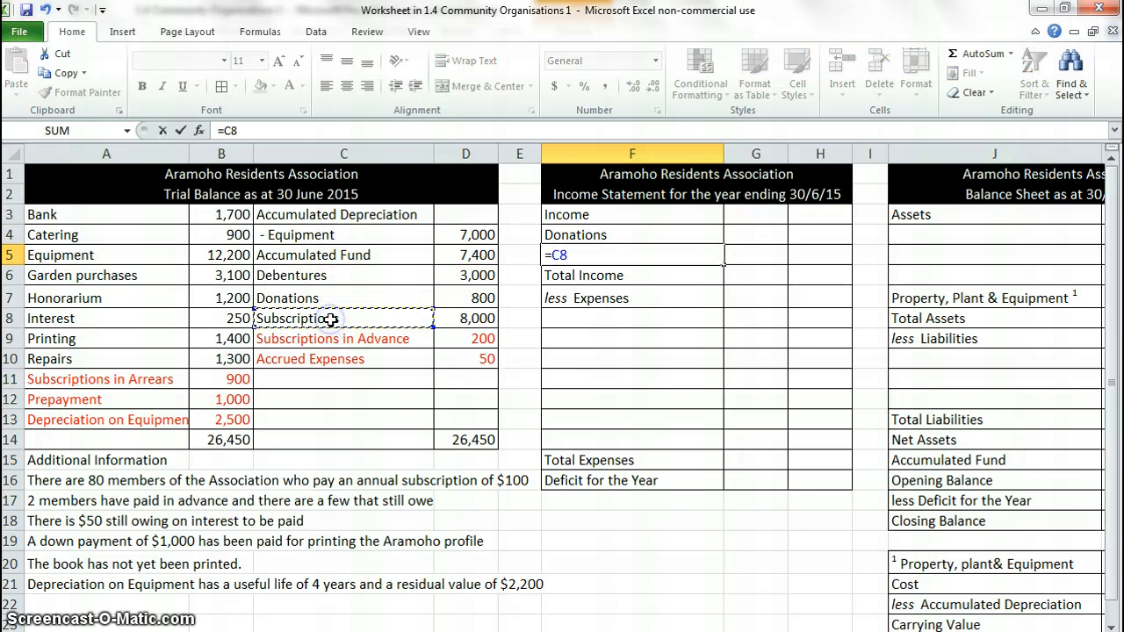
pyautogui.press('Return')
pyautogui.moveTo(580, 234); pyautogui.dragTo(593, 254)
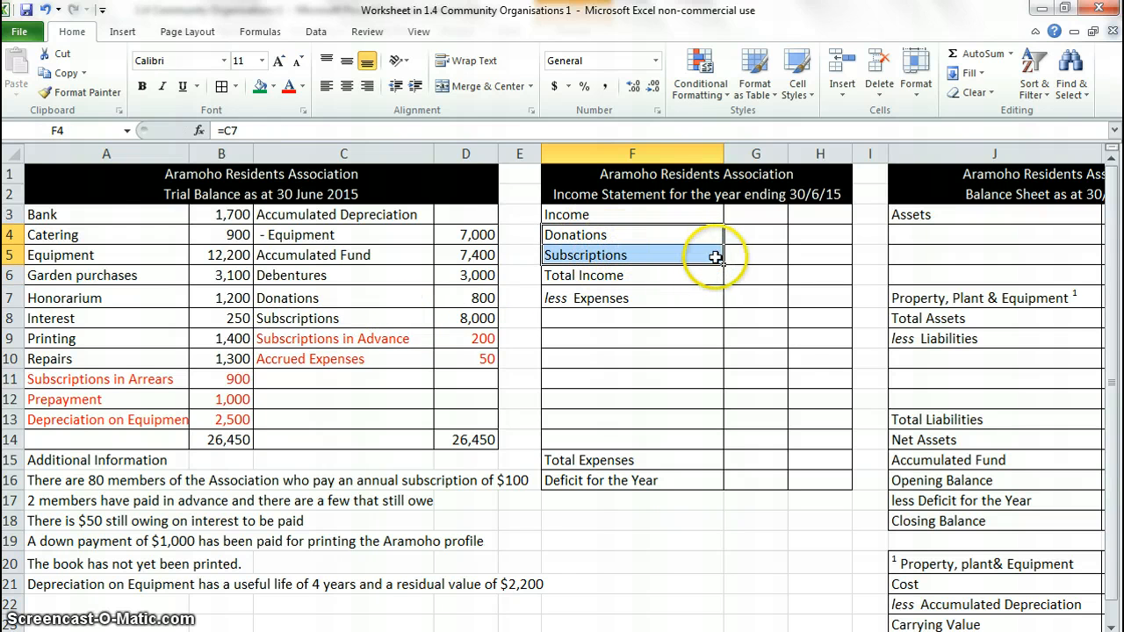
pyautogui.moveTo(726, 265)
pyautogui.mouseDown()
pyautogui.moveTo(791, 248)
pyautogui.moveTo(785, 255)
pyautogui.mouseUp()
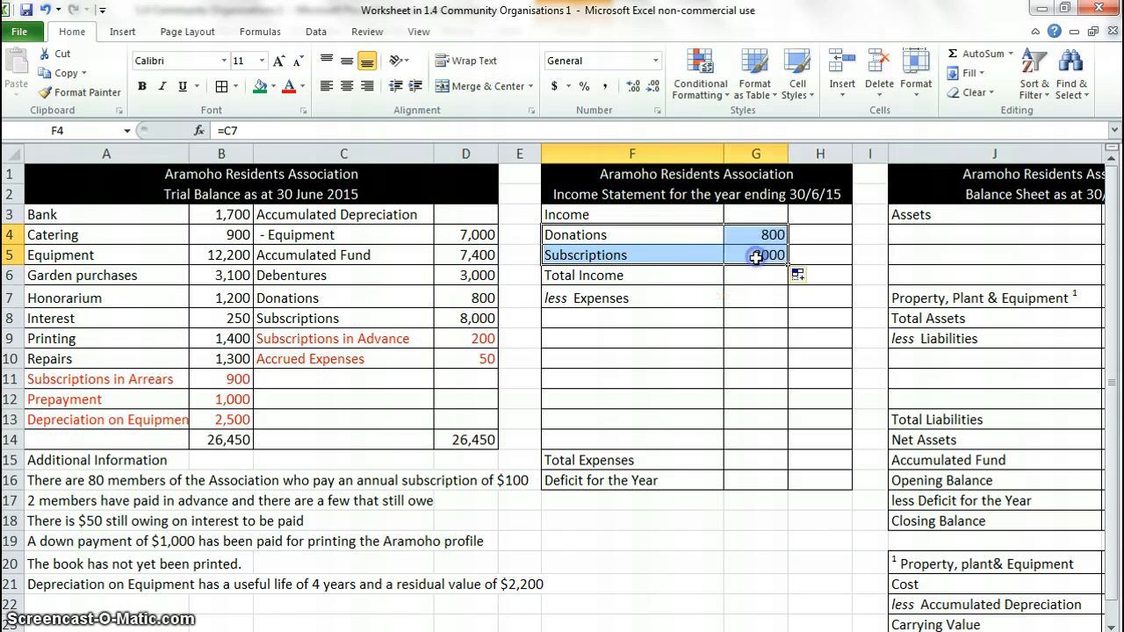
# Calculate Total Income in H6 of the income statement with =SUM(G4:G5).
pyautogui.click(838, 274)
pyautogui.click(980, 54)
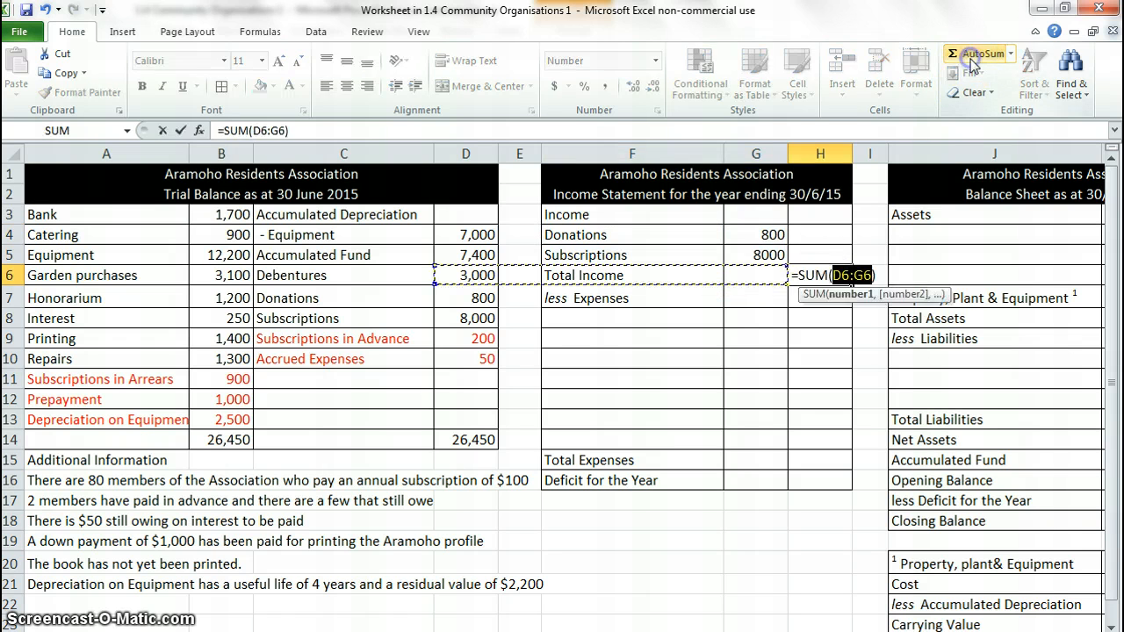
pyautogui.moveTo(771, 234); pyautogui.dragTo(767, 255)
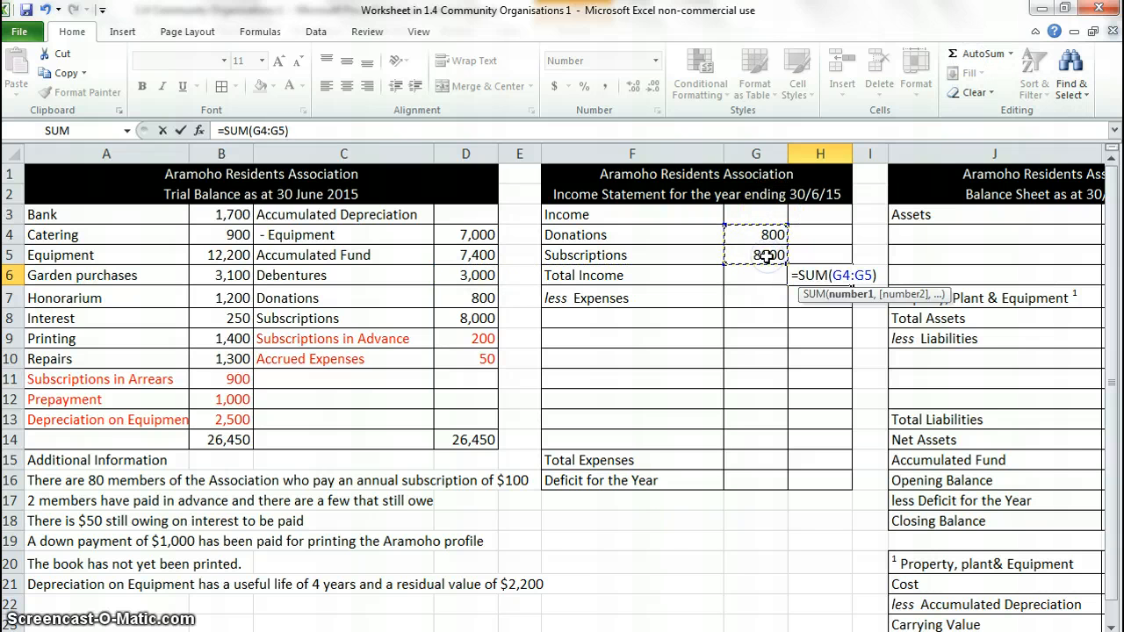
pyautogui.press('Return')
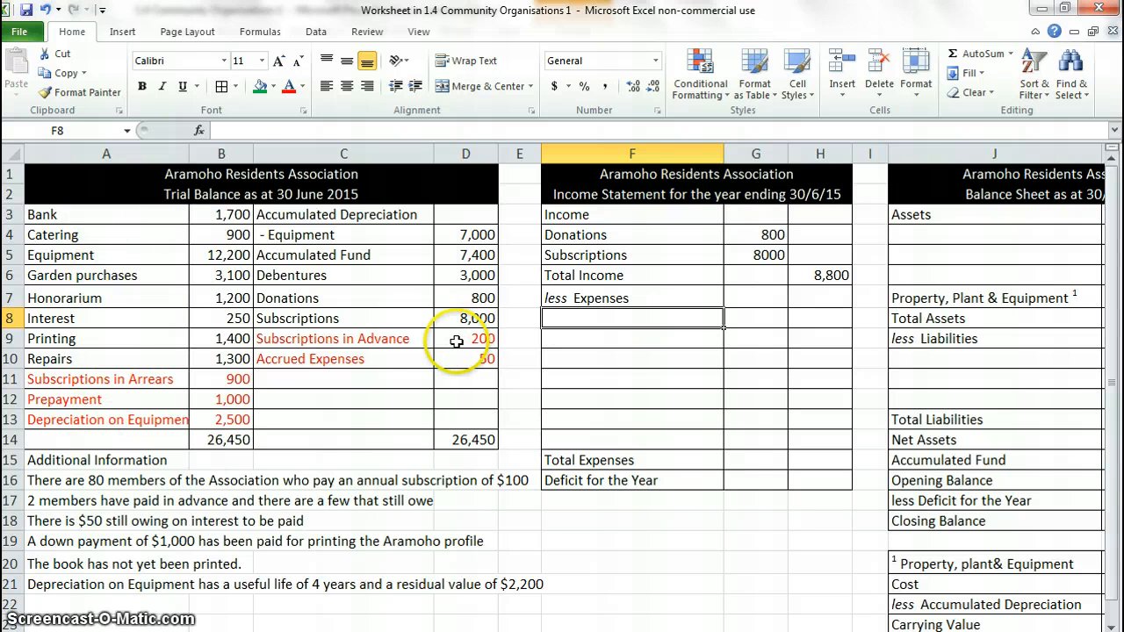
# Link expense lines F8 to F10 to the trial balance labels Catering (=A4), Garden purchases (=A6) and Honorarium (=A7).
pyautogui.write('=')
pyautogui.click(116, 237)
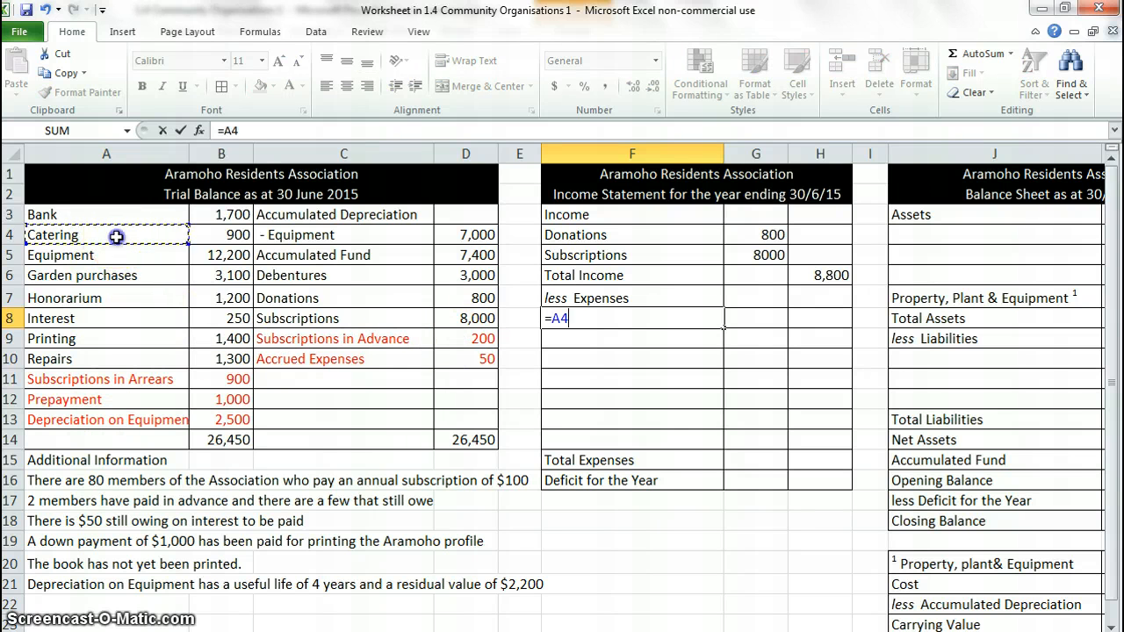
pyautogui.press('Return')
pyautogui.write('=')
pyautogui.click(119, 275)
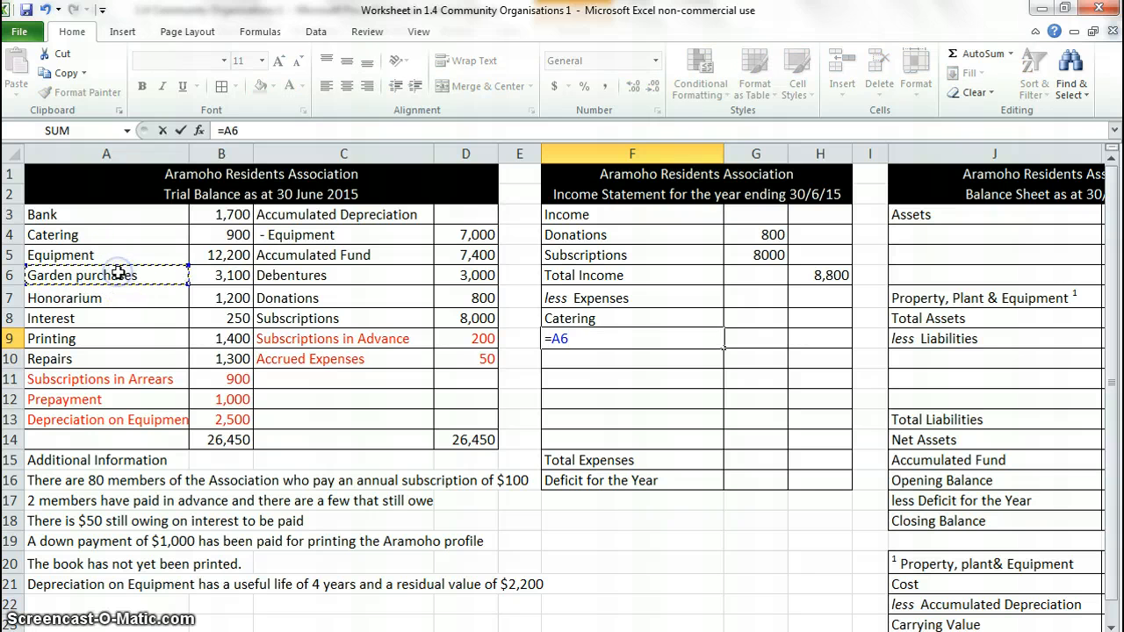
pyautogui.press('Return')
pyautogui.write('=')
pyautogui.click(119, 297)
pyautogui.press('Return')
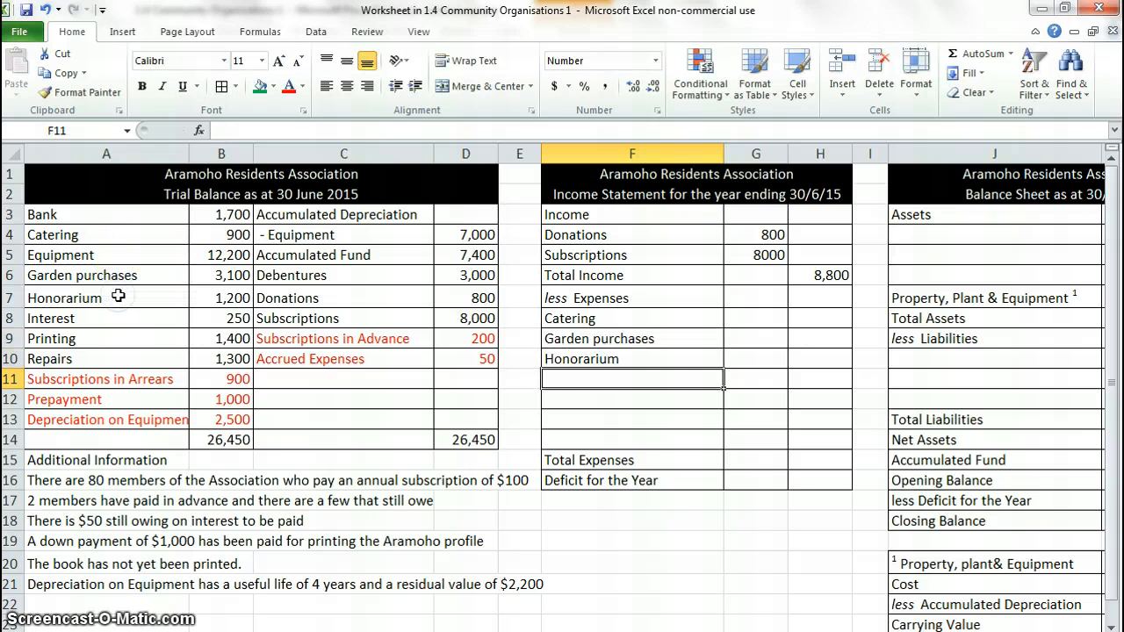
# Link expense lines F11 to F13 to the trial balance labels Interest (=A8), Printing (=A9) and Repairs (=A10).
pyautogui.write('=')
pyautogui.click(109, 321)
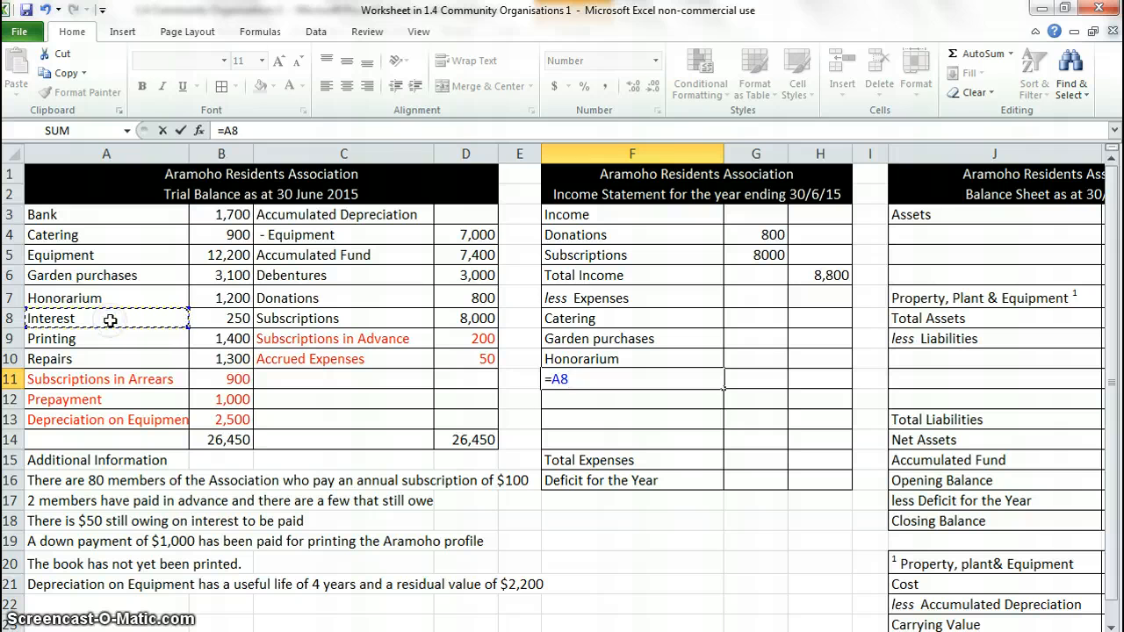
pyautogui.press('Return')
pyautogui.write('=')
pyautogui.click(108, 338)
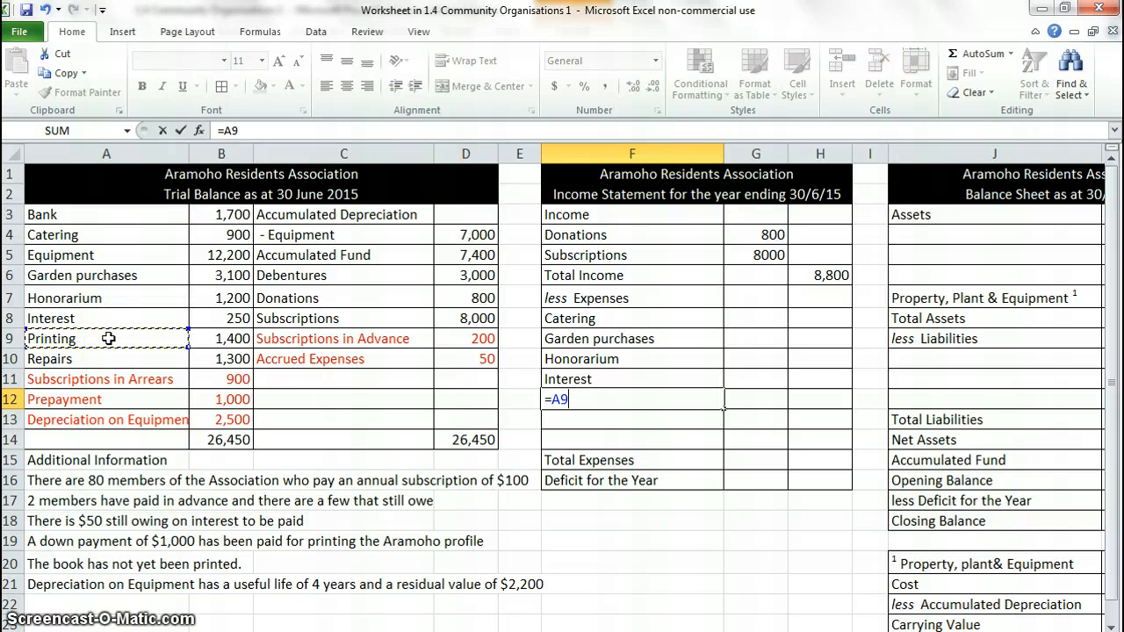
pyautogui.press('Return')
pyautogui.write('=')
pyautogui.click(108, 359)
pyautogui.press('Return')
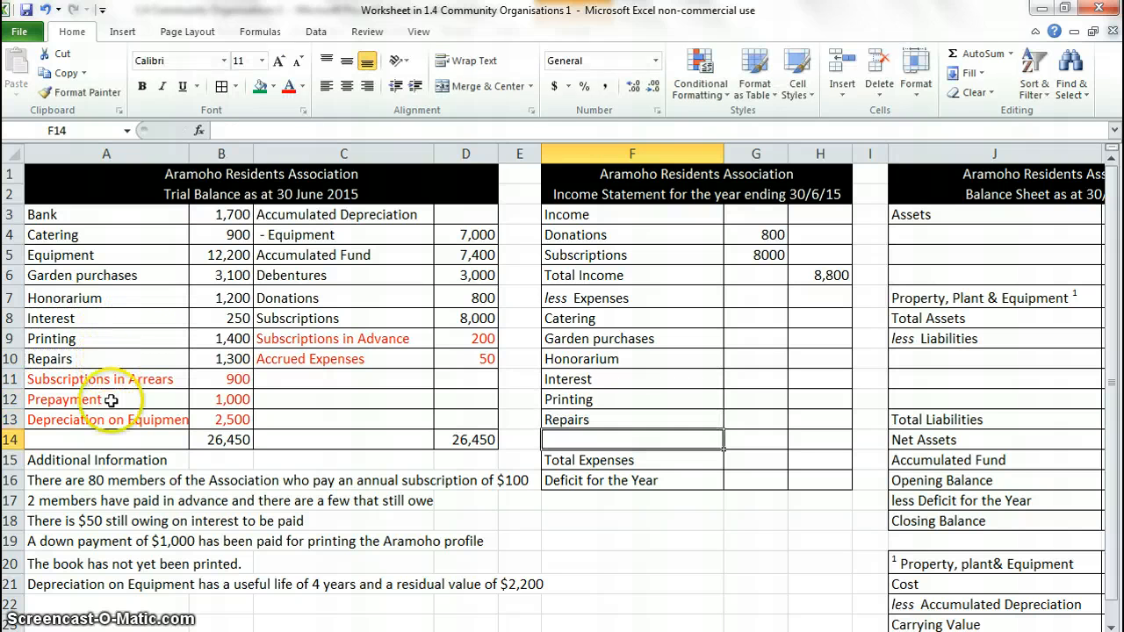
# Link F14 to Depreciation on Equipment (=A13) and fill the expense formulas in F8:F14 across into column G for the amounts.
pyautogui.write('=')
pyautogui.click(110, 420)
pyautogui.press('Return')
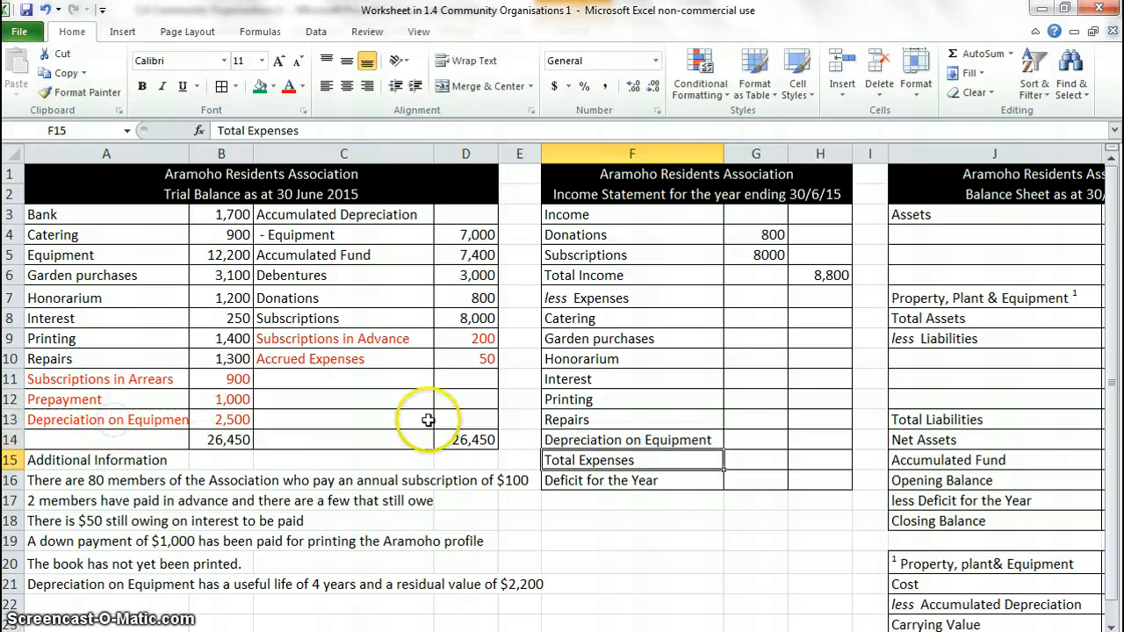
pyautogui.moveTo(566, 318); pyautogui.dragTo(581, 436)
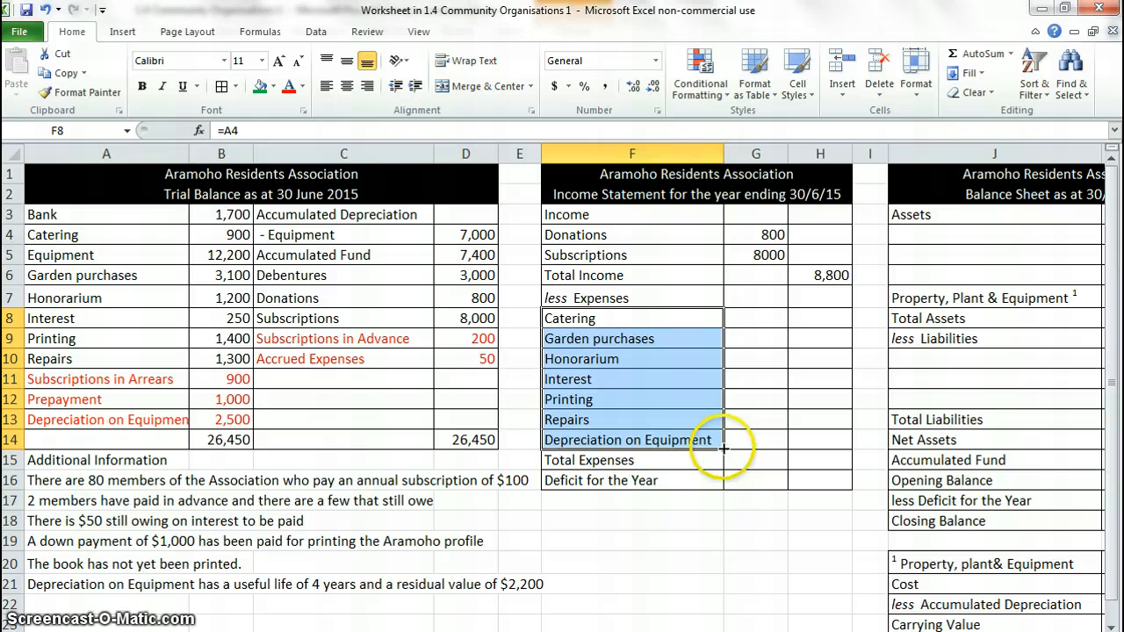
pyautogui.moveTo(722, 448); pyautogui.dragTo(753, 444)
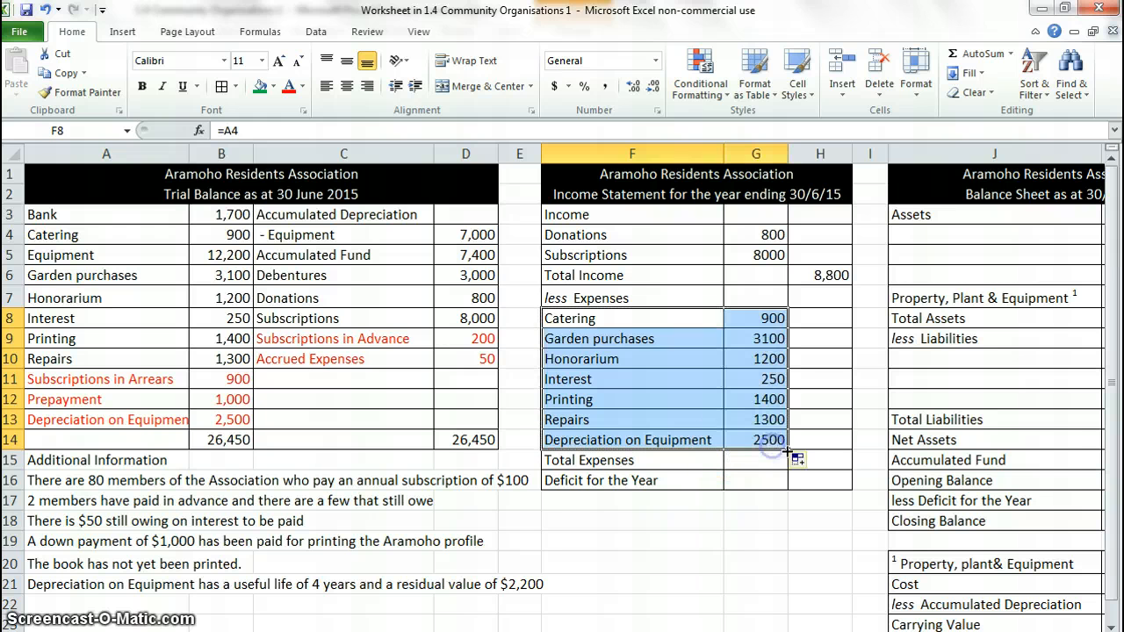
# Calculate Total Expenses in H15 of the income statement with =SUM(G8:G14).
pyautogui.click(825, 459)
pyautogui.click(977, 54)
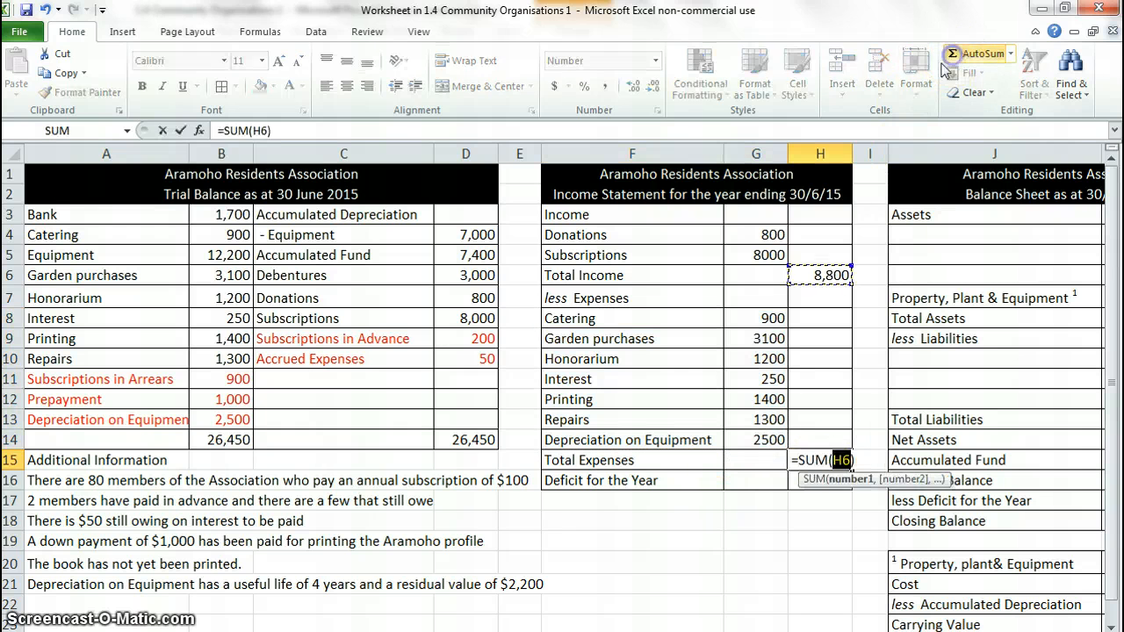
pyautogui.moveTo(771, 318); pyautogui.dragTo(766, 432)
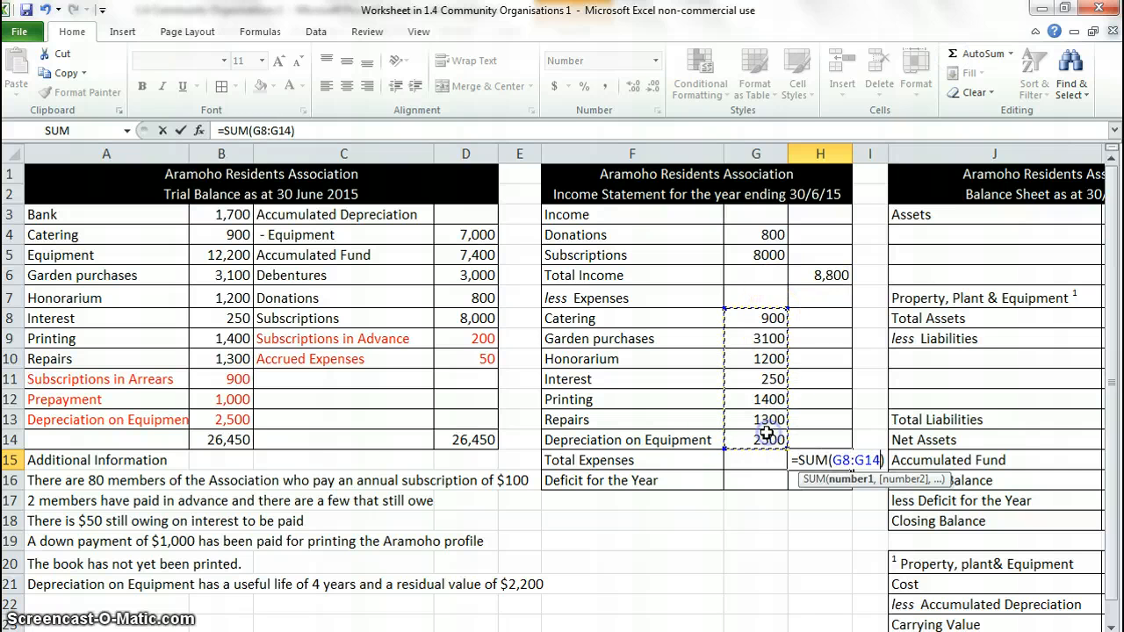
pyautogui.press('Return')
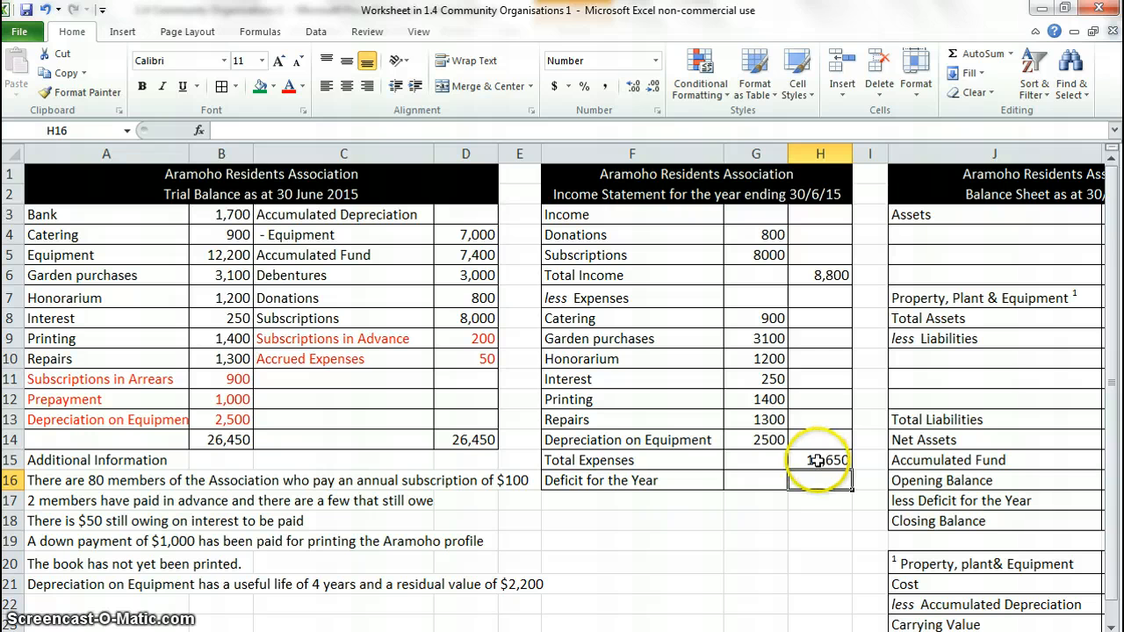
# Calculate the Deficit for the Year in H16 as total income less total expenses with =H6-H15.
pyautogui.write('=')
pyautogui.click(820, 275)
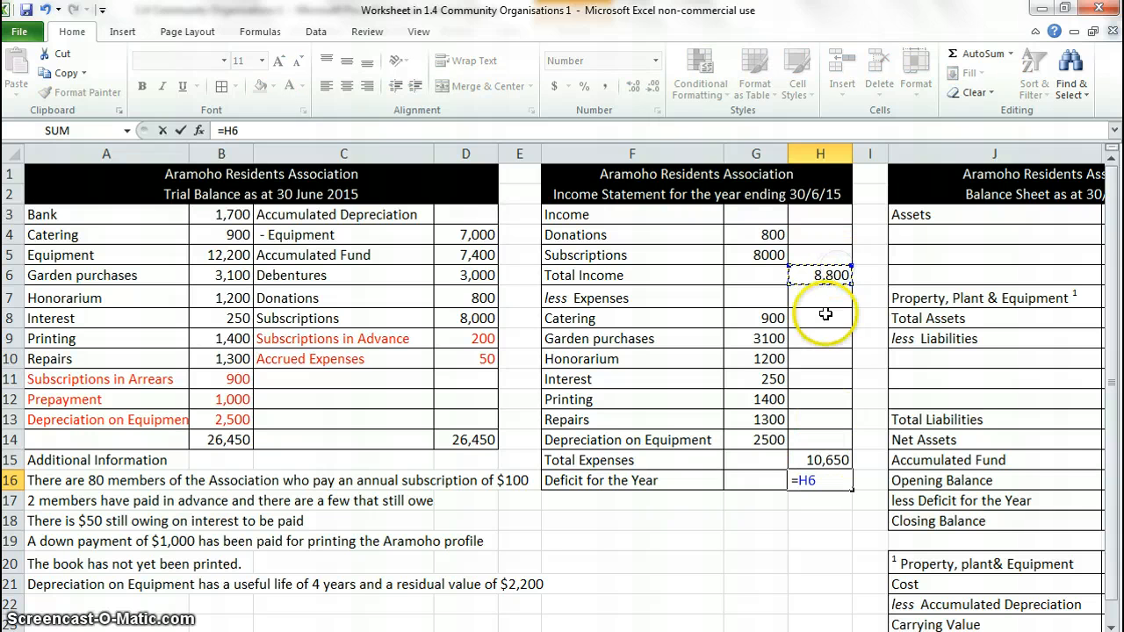
pyautogui.write('-')
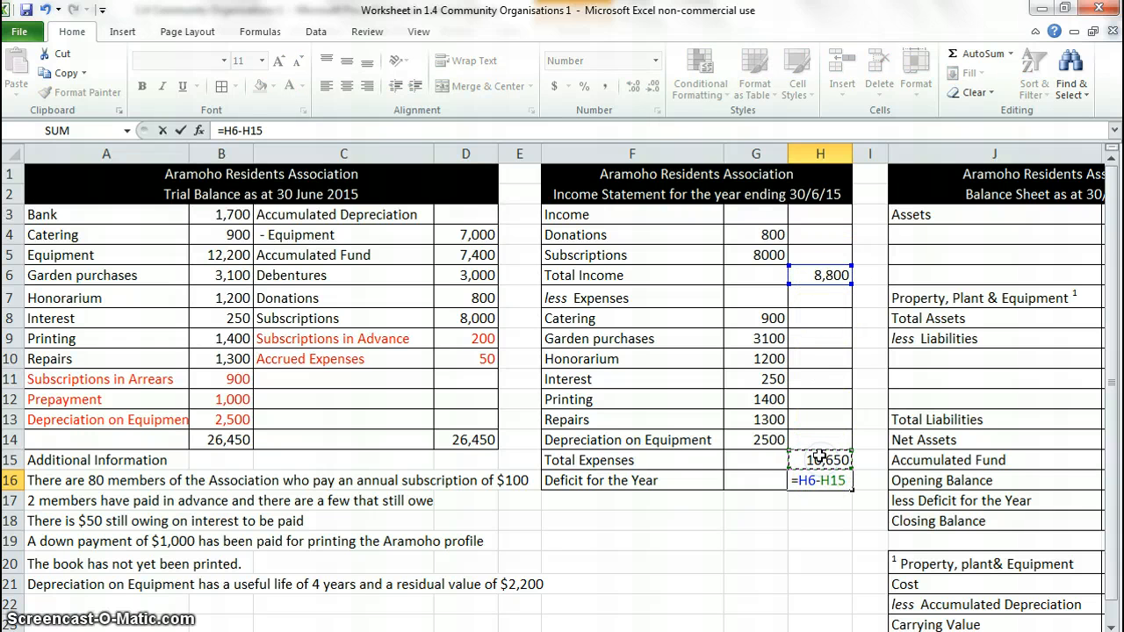
pyautogui.press('Return')
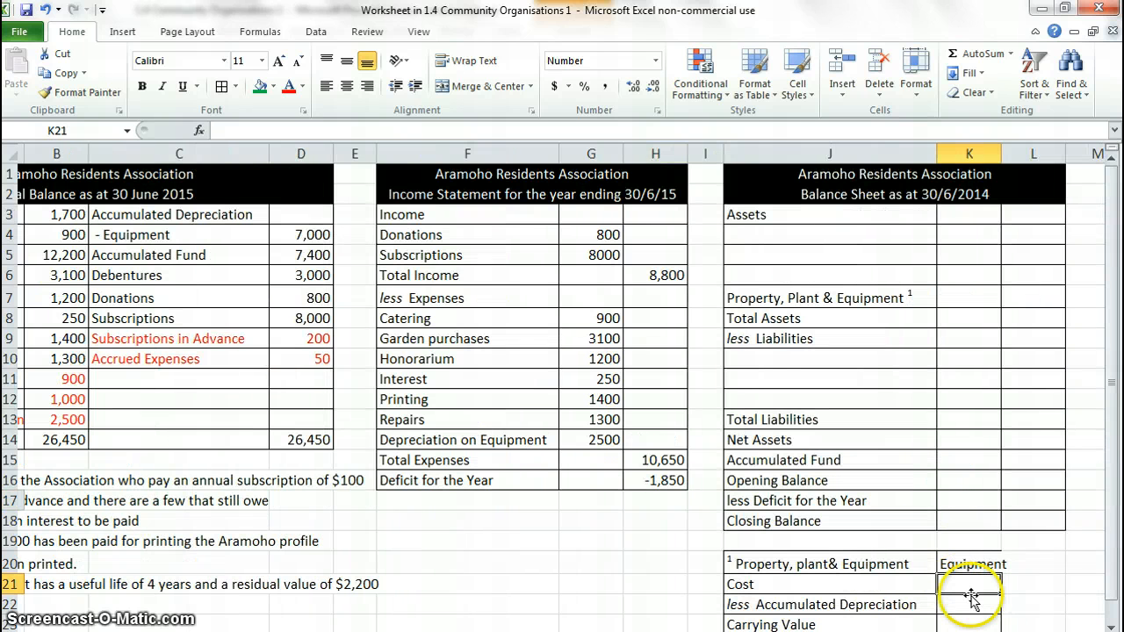
# In the equipment note, link Cost in K21 to Equipment (=B5) and Accumulated Depreciation in K22 to its trial balance amount (=D4).
pyautogui.write('=')
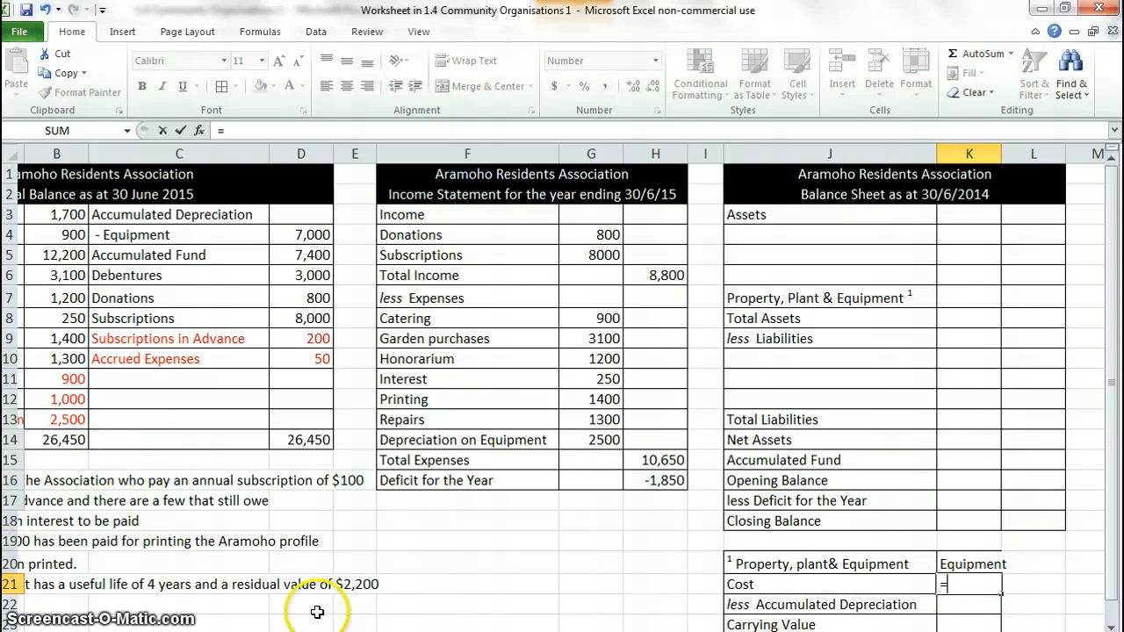
pyautogui.hscroll(-1, 515, 495)
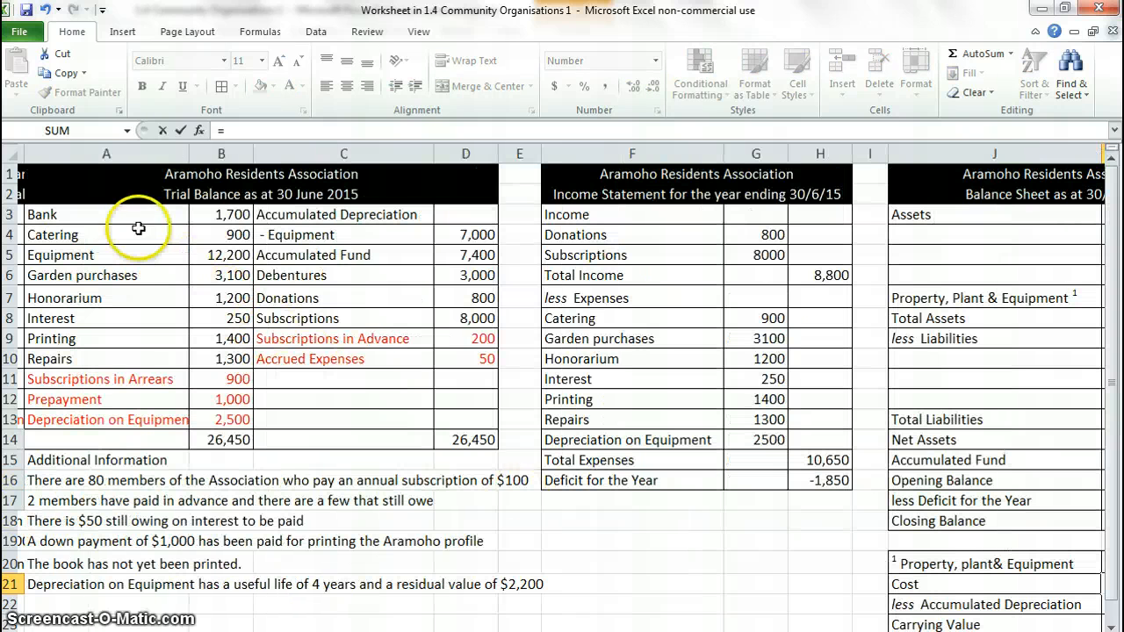
pyautogui.click(221, 256)
pyautogui.press('Return')
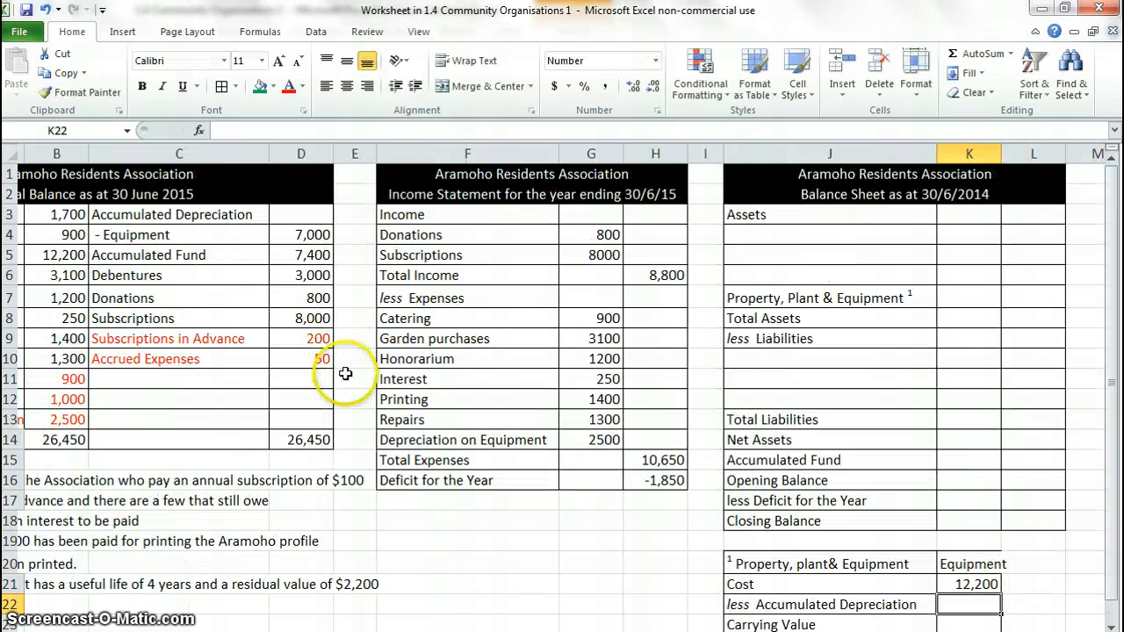
pyautogui.write('=')
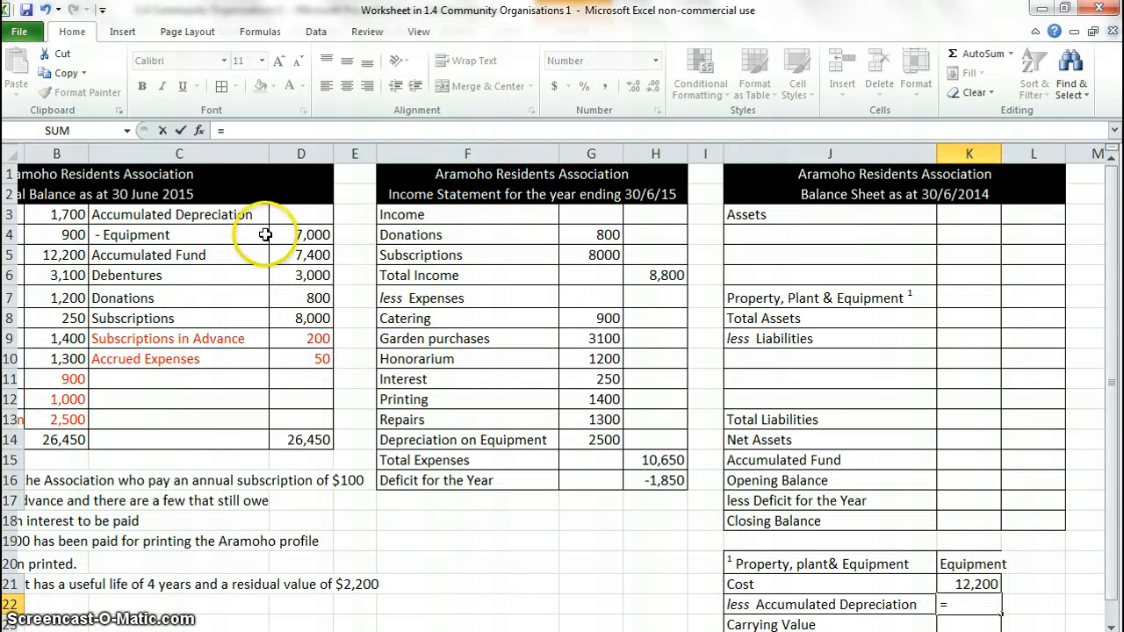
pyautogui.press('Return')
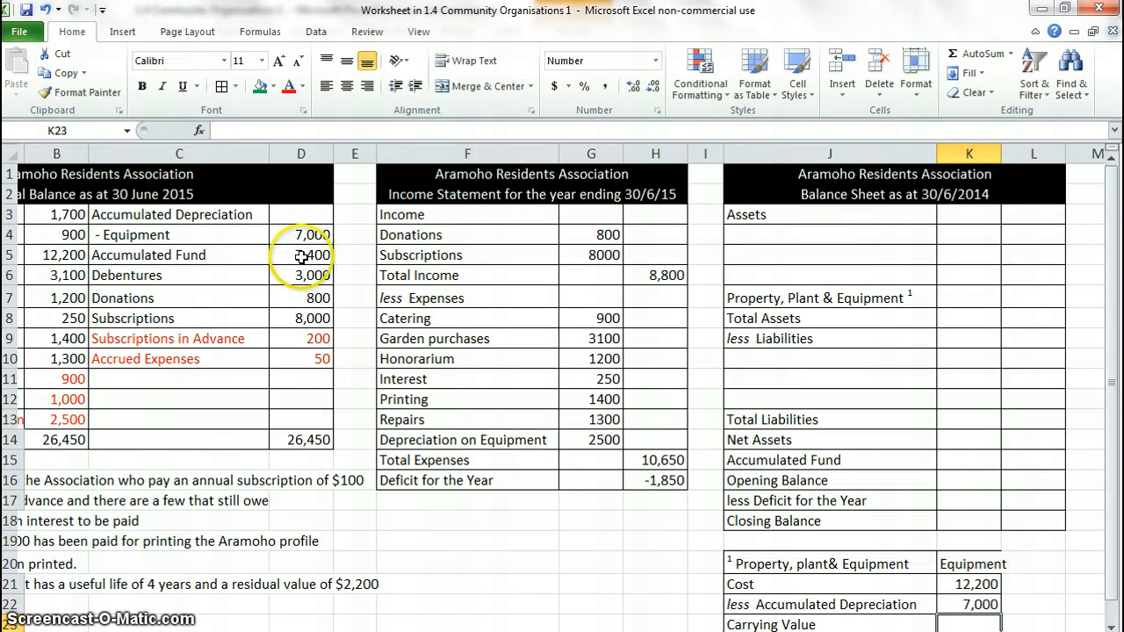
# Calculate the equipment's Carrying Value in K23 with =K21-K22.
pyautogui.write('=')
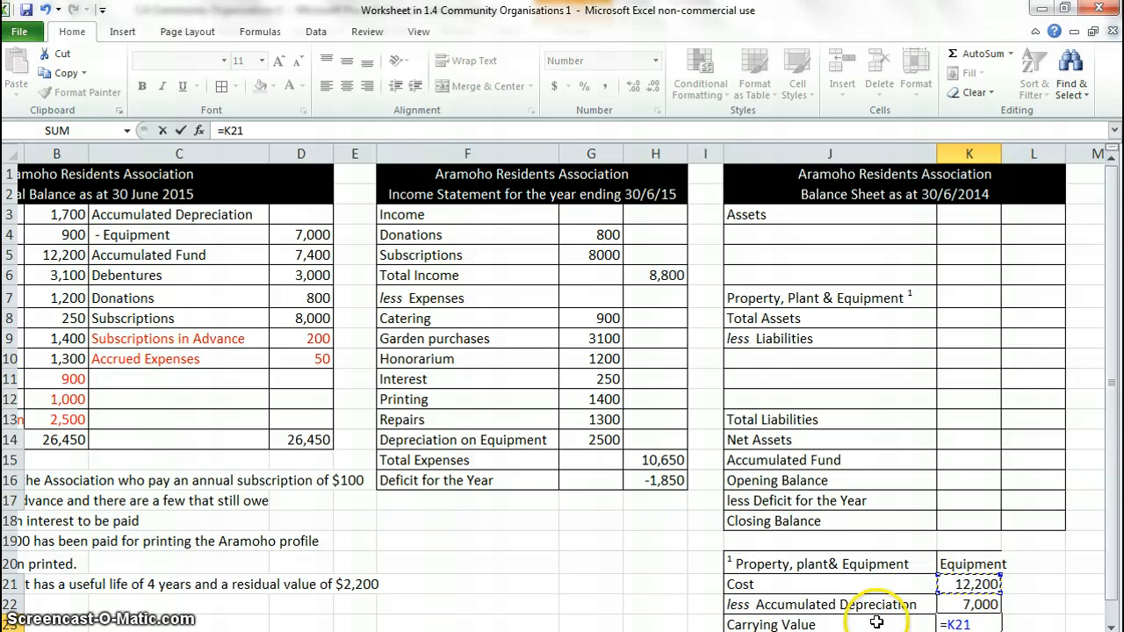
pyautogui.click(962, 605)
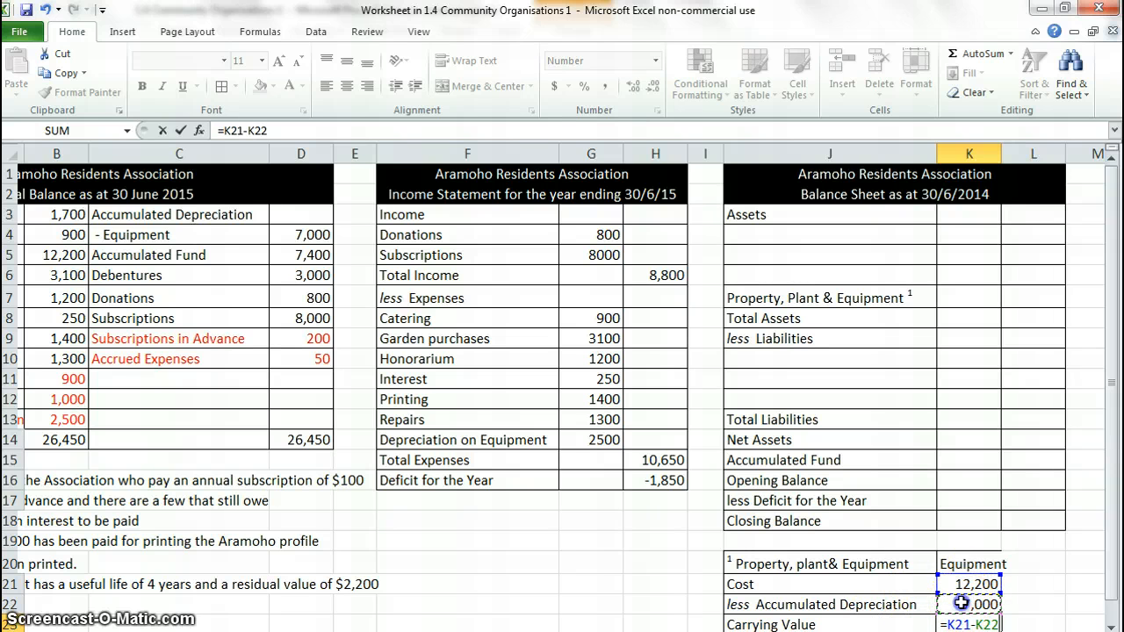
pyautogui.press('Return')
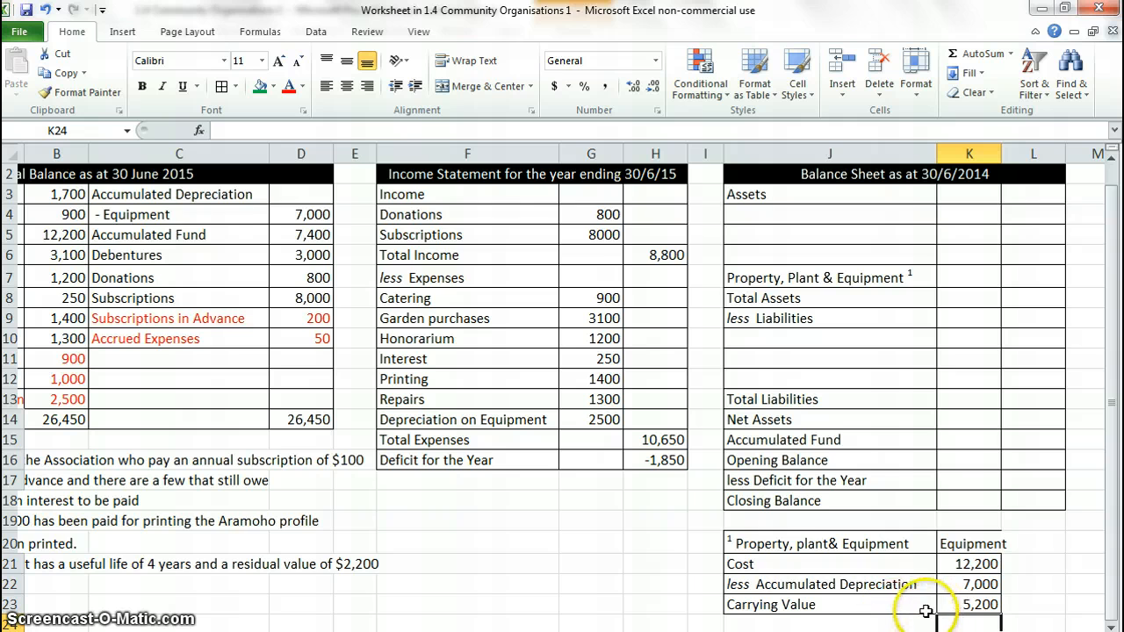
pyautogui.scroll(1, 921, 607)
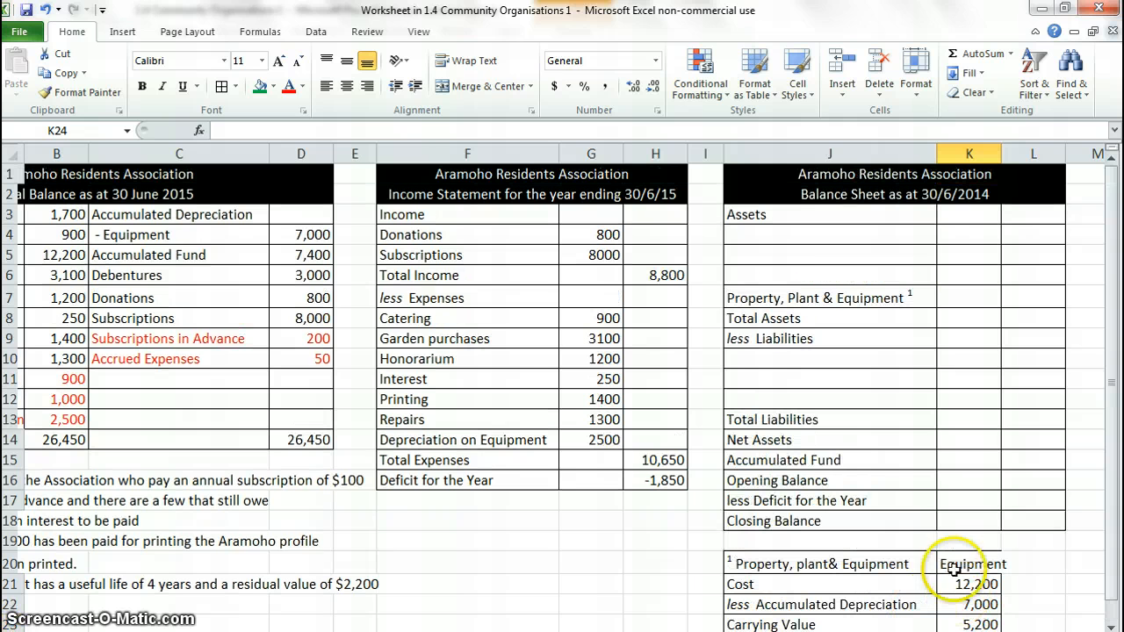
pyautogui.click(762, 238)
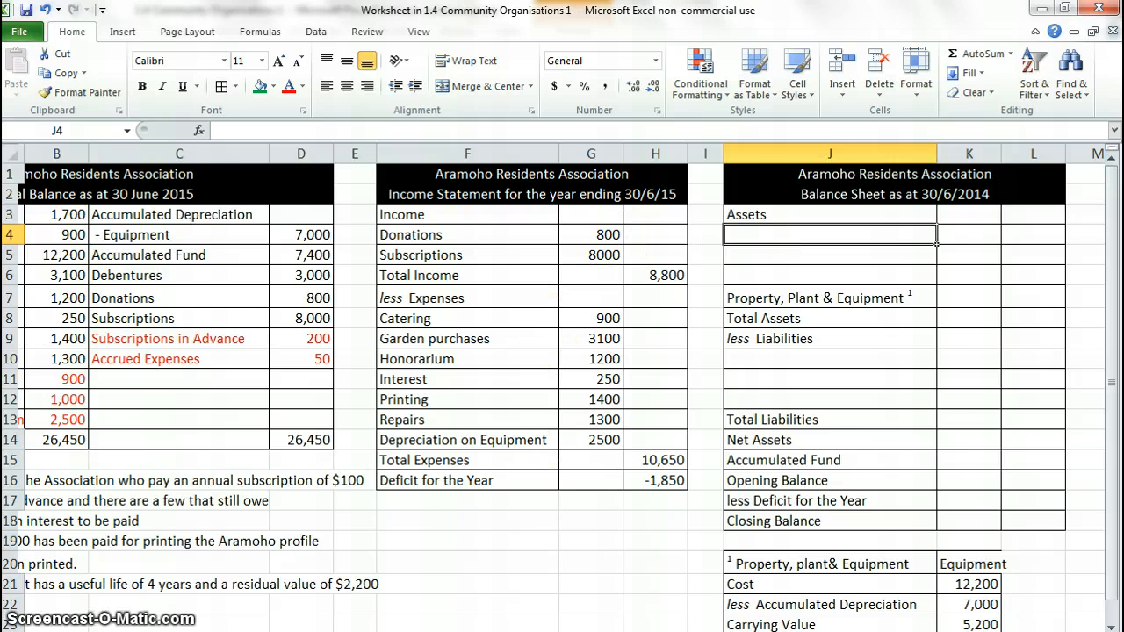
pyautogui.write('-')
pyautogui.hscroll(-3, 609, 612)
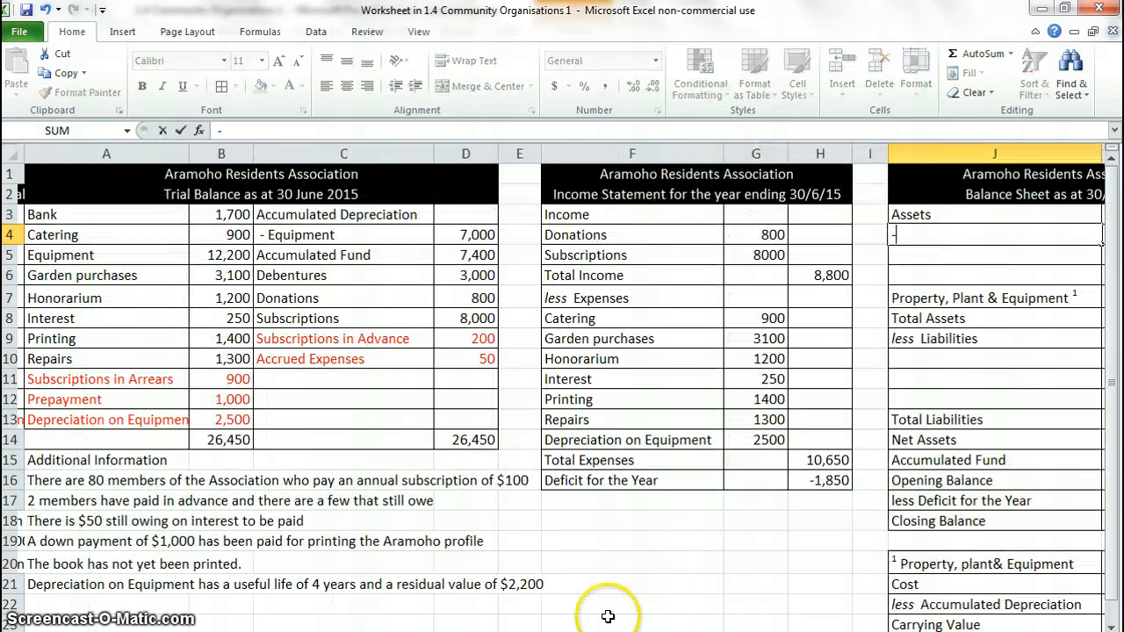
pyautogui.click(158, 215)
pyautogui.press('Return')
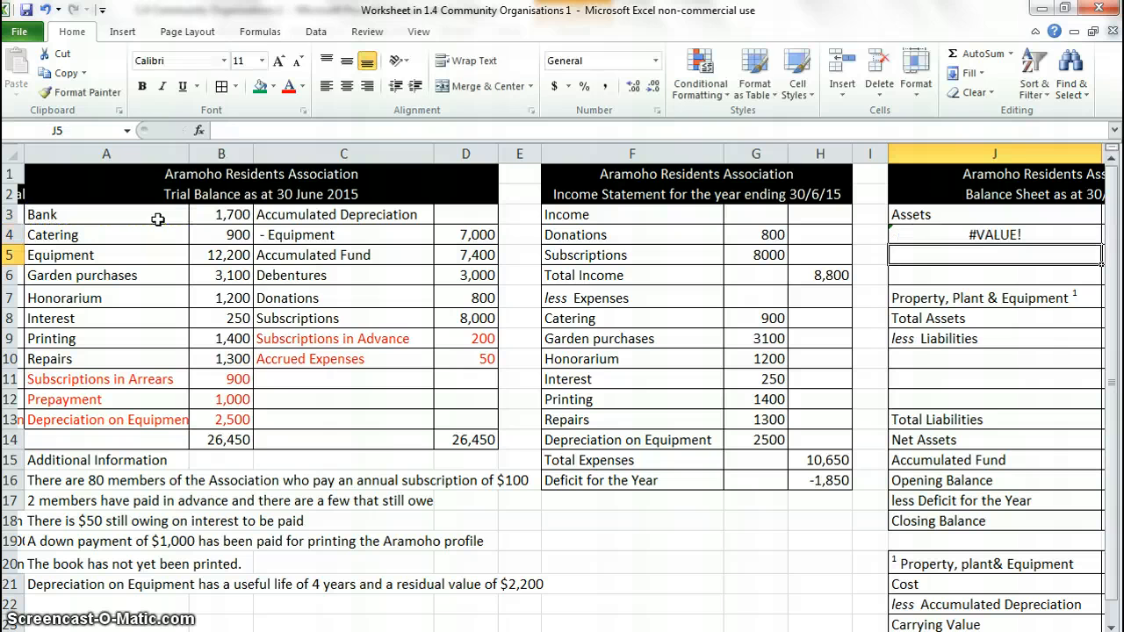
# Link balance sheet asset lines J4 to J6 to the trial balance labels Bank (=A3), Subscriptions in Arrears (=A11) and Prepayment (=A12).
pyautogui.click(913, 234)
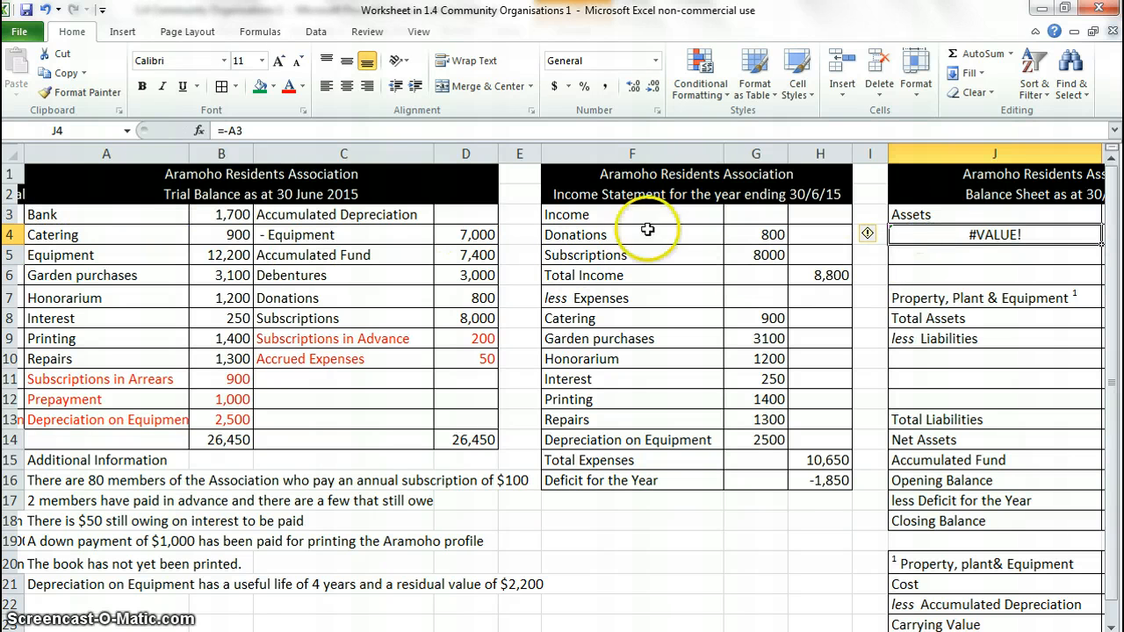
pyautogui.write('=')
pyautogui.click(162, 217)
pyautogui.press('Return')
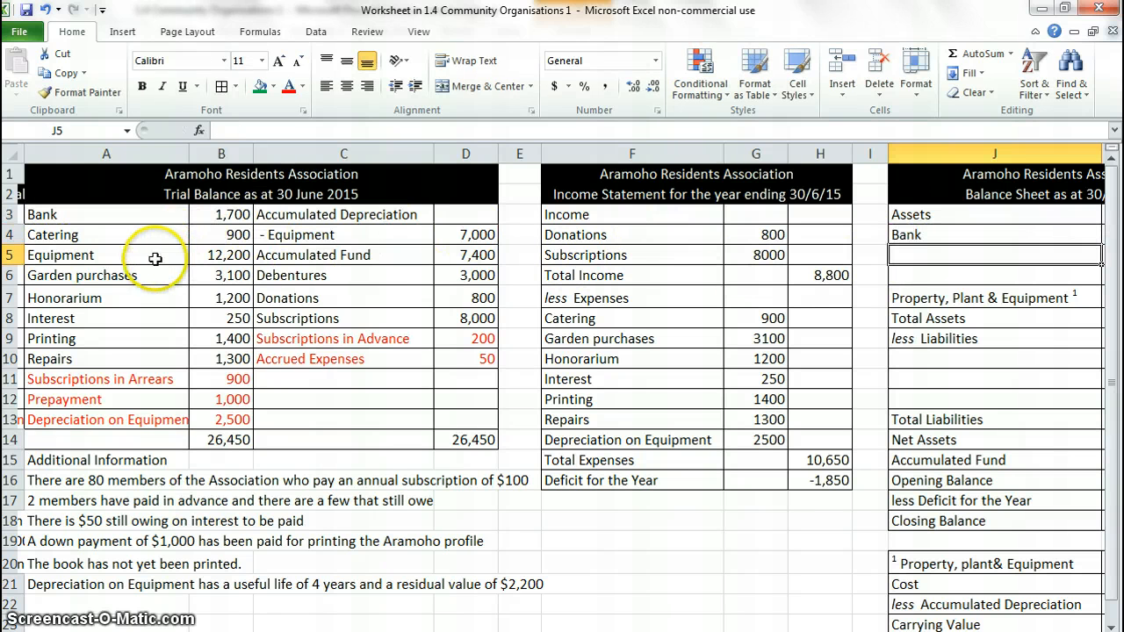
pyautogui.write('=')
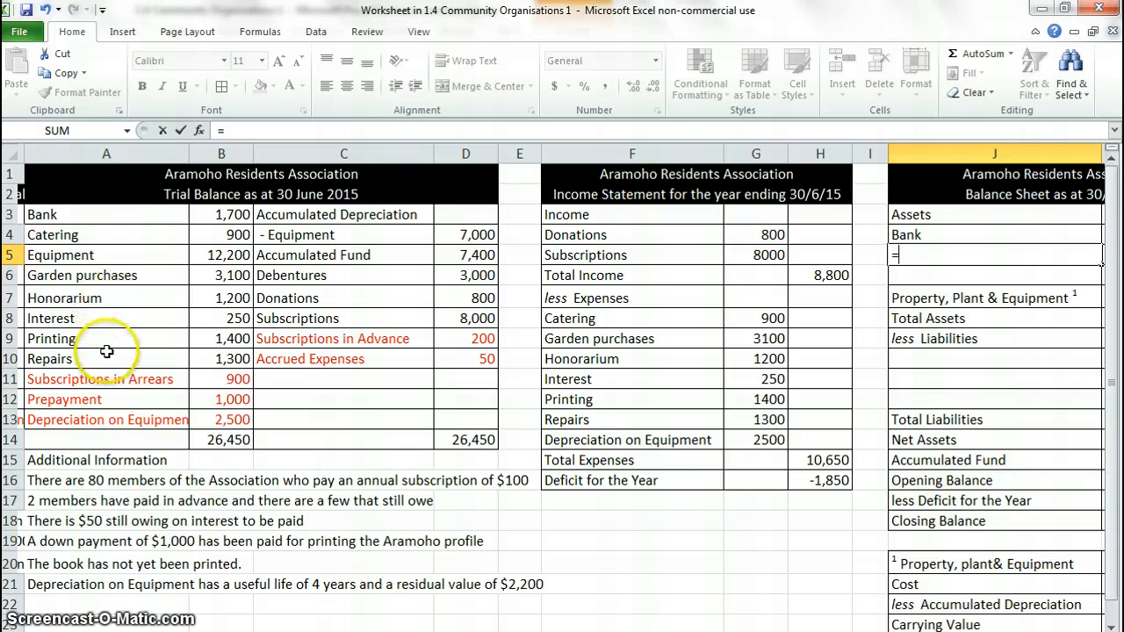
pyautogui.click(107, 380)
pyautogui.press('Return')
pyautogui.write('=')
pyautogui.click(106, 397)
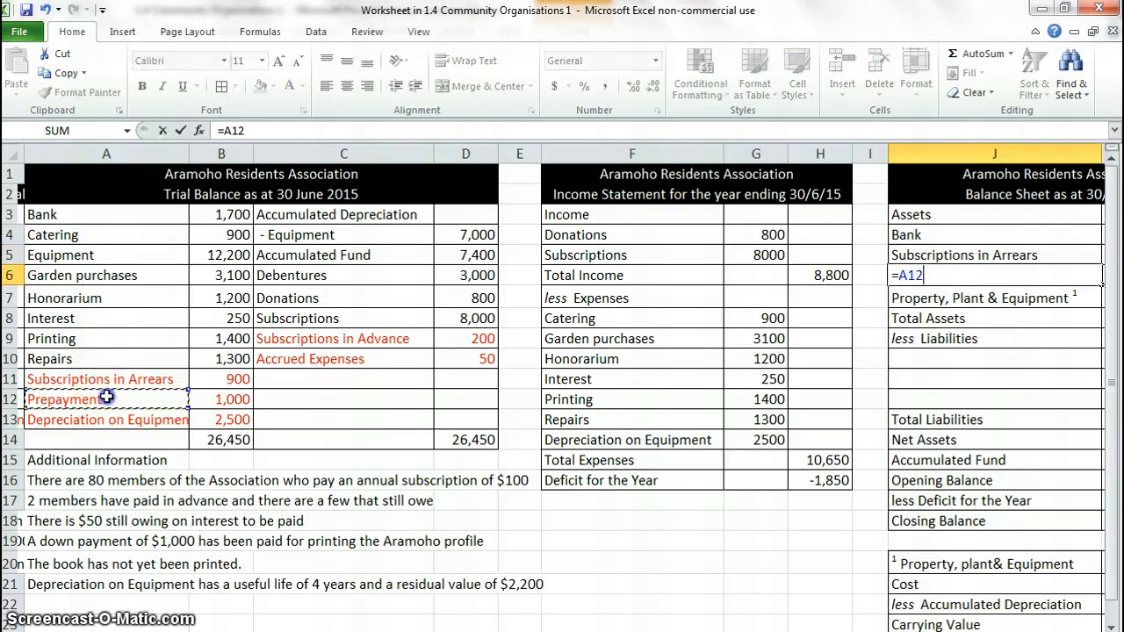
pyautogui.press('Return')
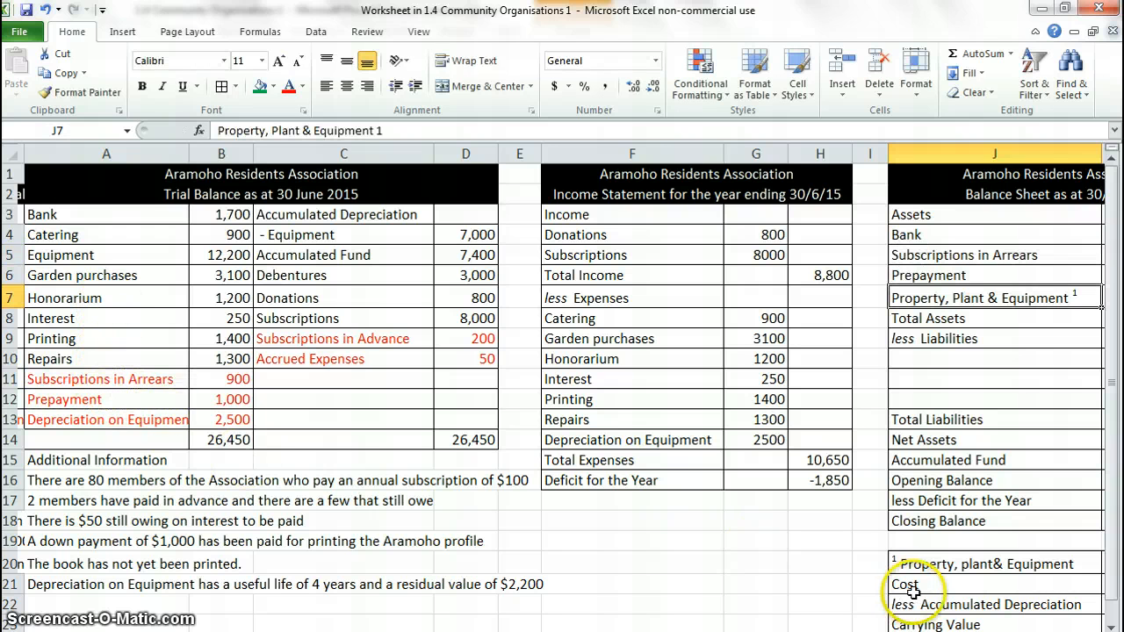
# Fill the asset formulas in J4:J6 across into column K, and link Property, Plant & Equipment in K7 to the Carrying Value (=K23).
pyautogui.hscroll(1, 1050, 605)
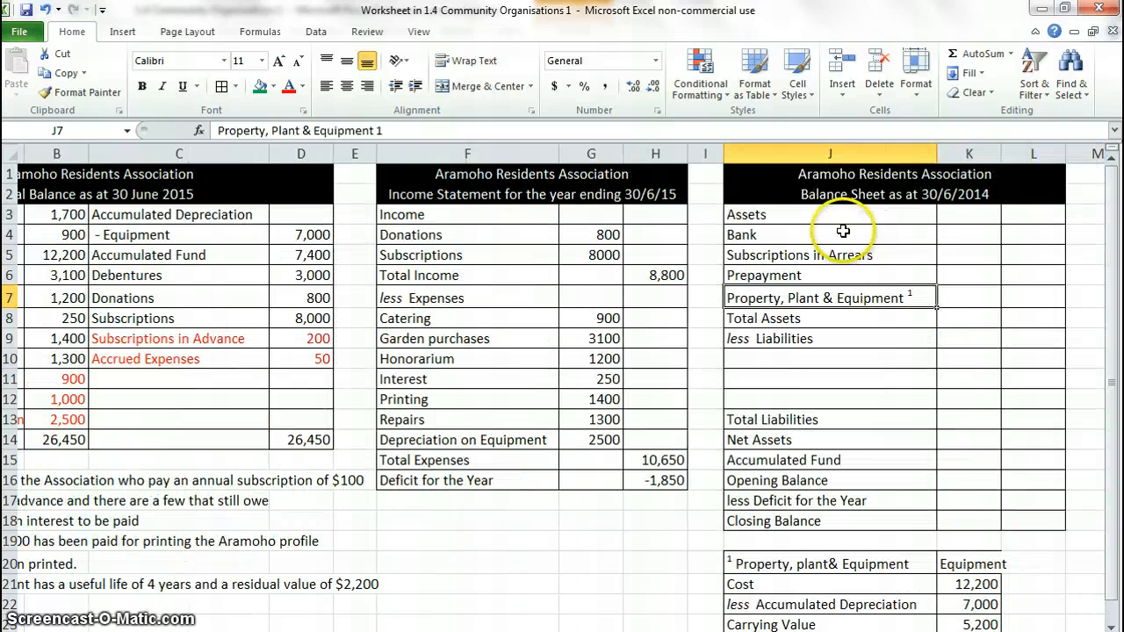
pyautogui.moveTo(839, 234); pyautogui.dragTo(962, 285)
pyautogui.click(949, 299)
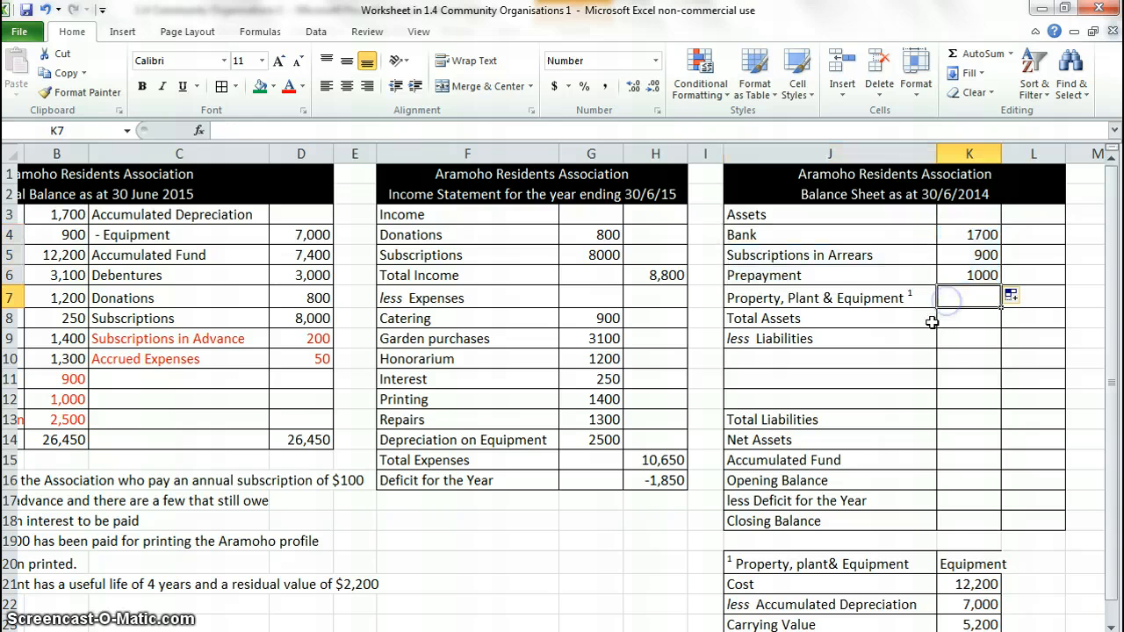
pyautogui.write('=')
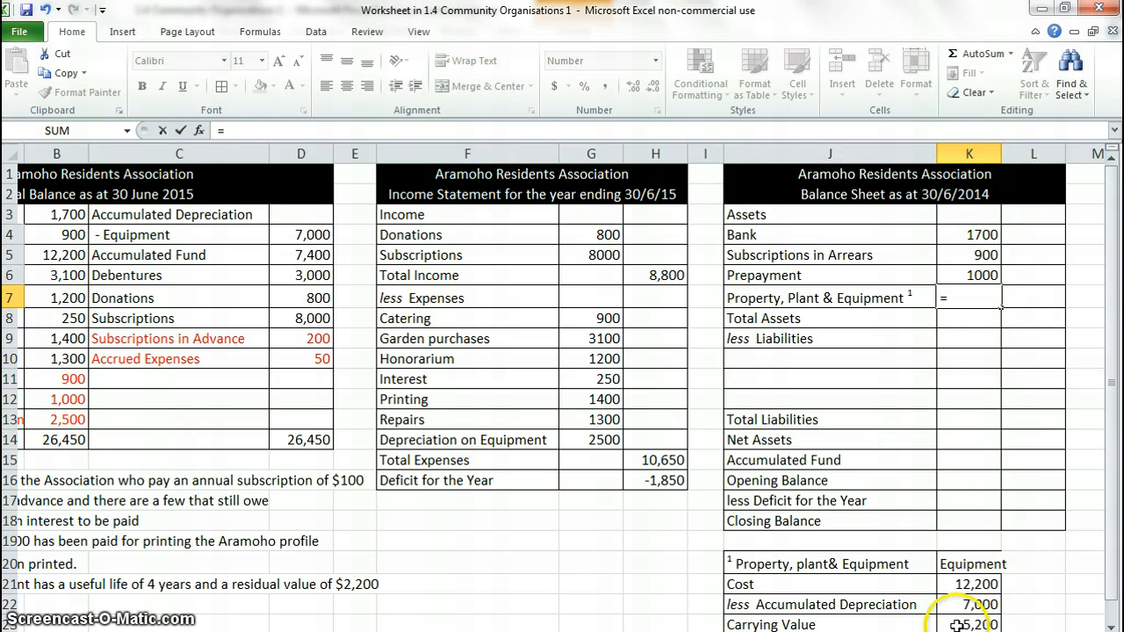
pyautogui.press('Return')
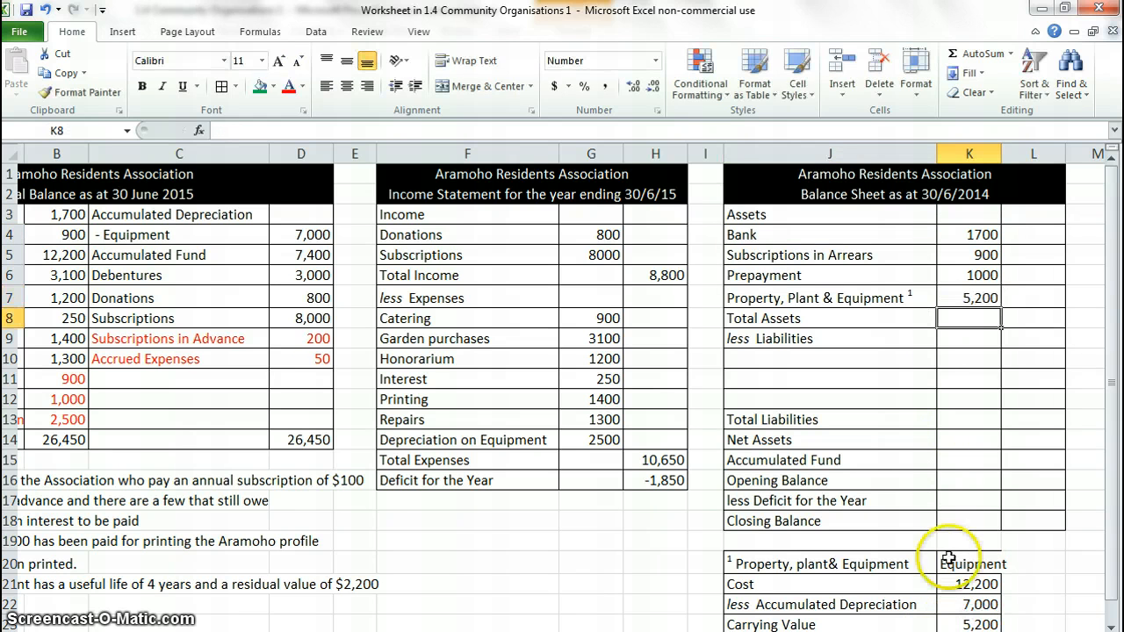
# Calculate Total Assets in L8 of the balance sheet with =SUM(K4:K7).
pyautogui.click(1014, 322)
pyautogui.click(975, 54)
pyautogui.moveTo(977, 231); pyautogui.dragTo(977, 302)
pyautogui.press('Return')
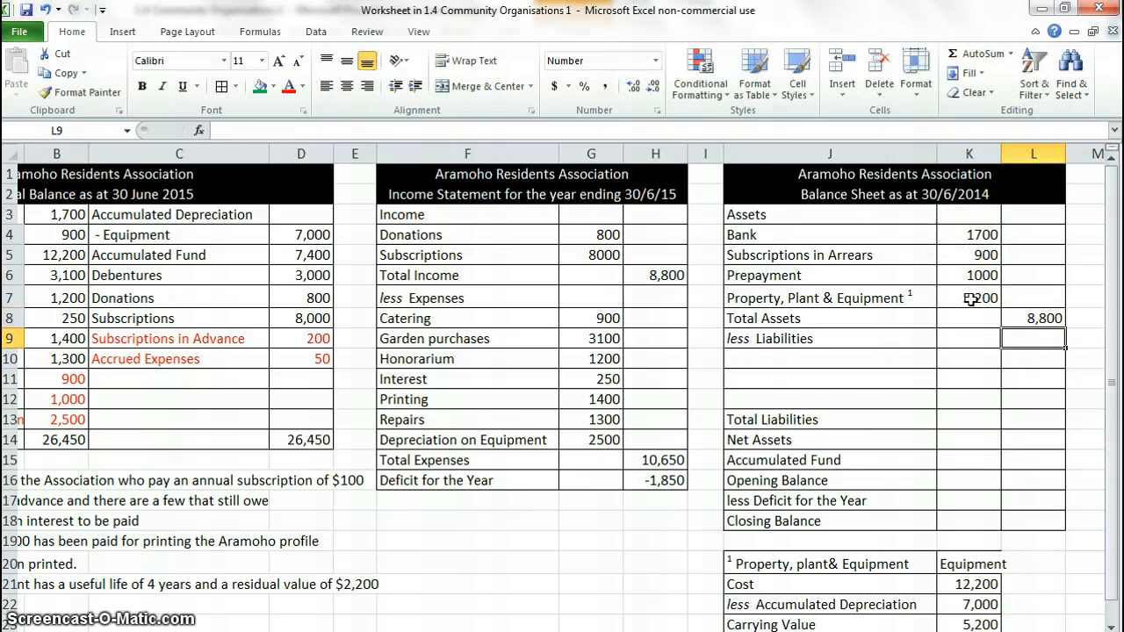
# Link liability lines J10 to J12 to the trial balance labels Debentures (=C6), Subscriptions in Advance (=C9) and Accrued Expenses (=C10).
pyautogui.click(828, 359)
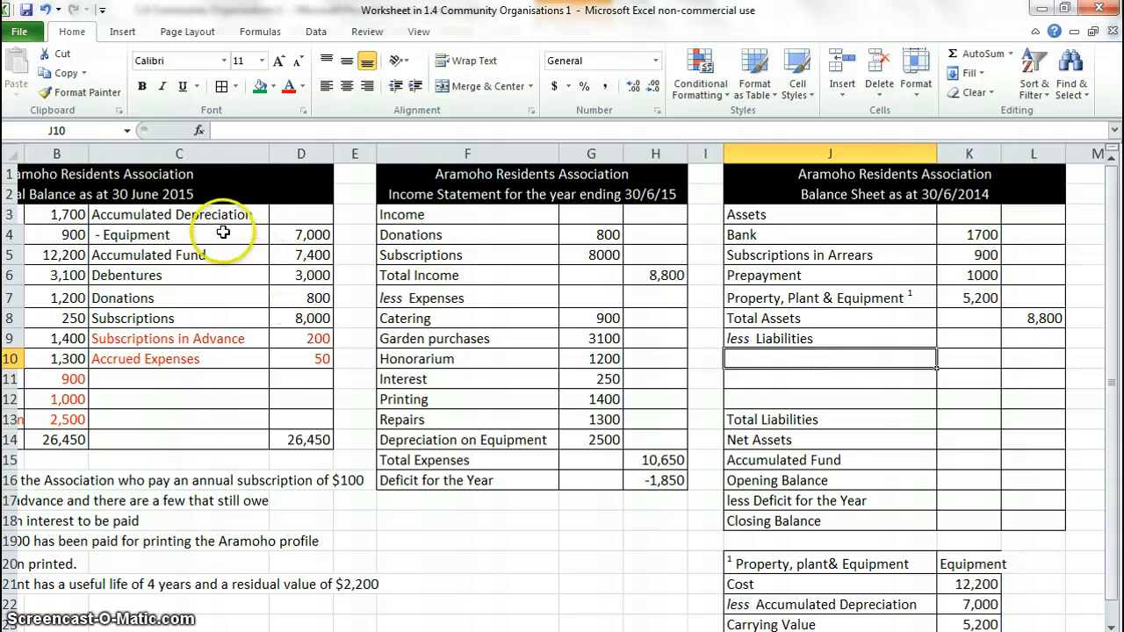
pyautogui.write('=')
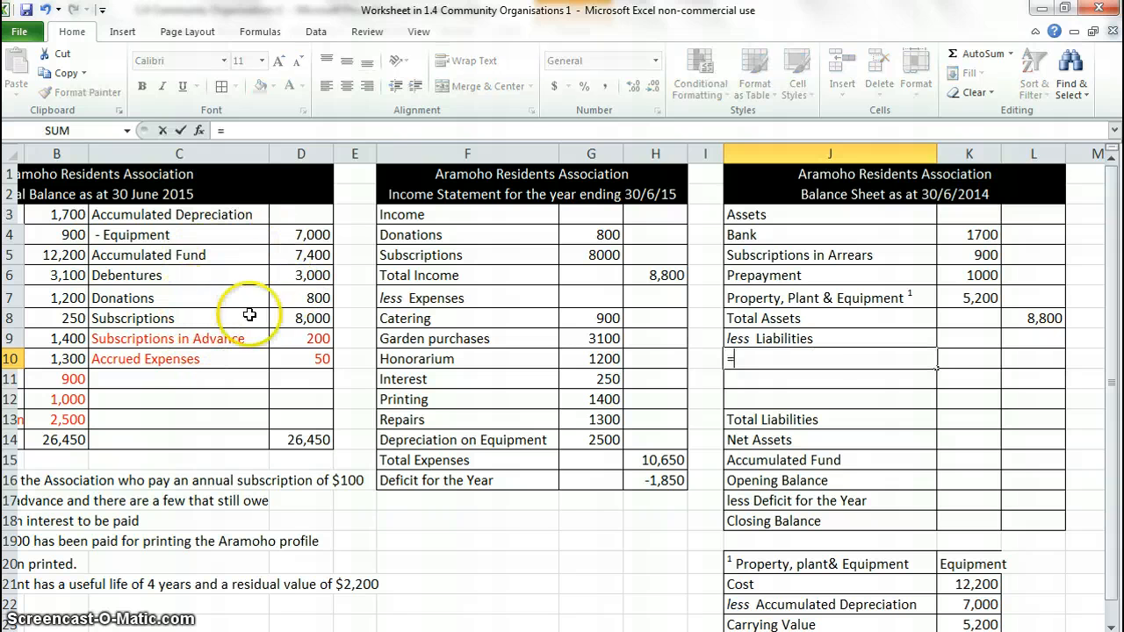
pyautogui.click(170, 275)
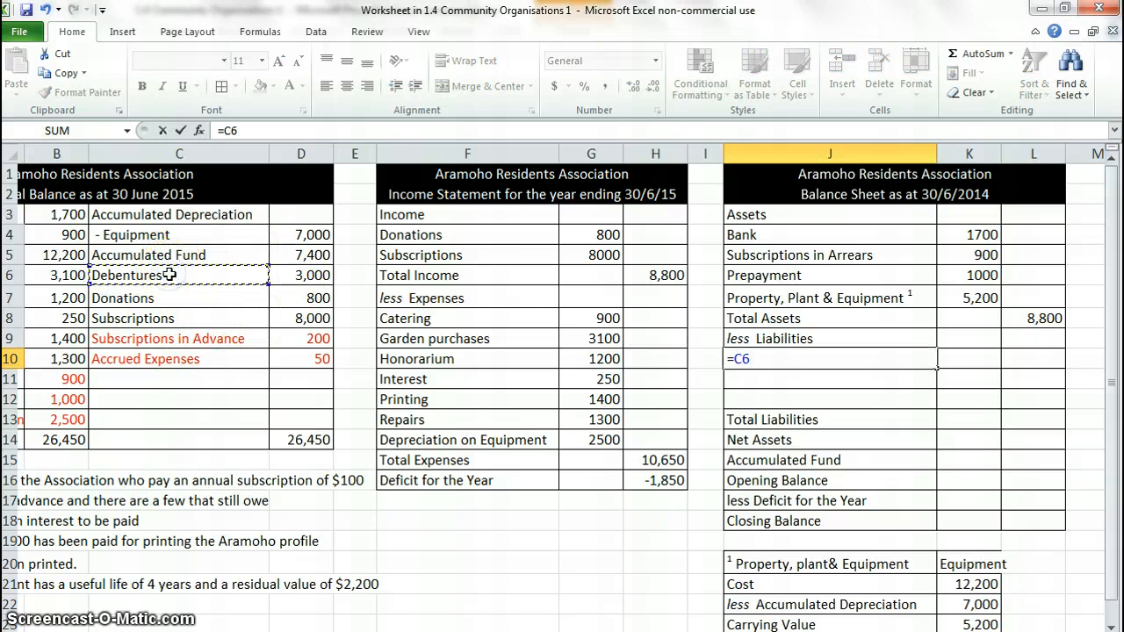
pyautogui.press('Return')
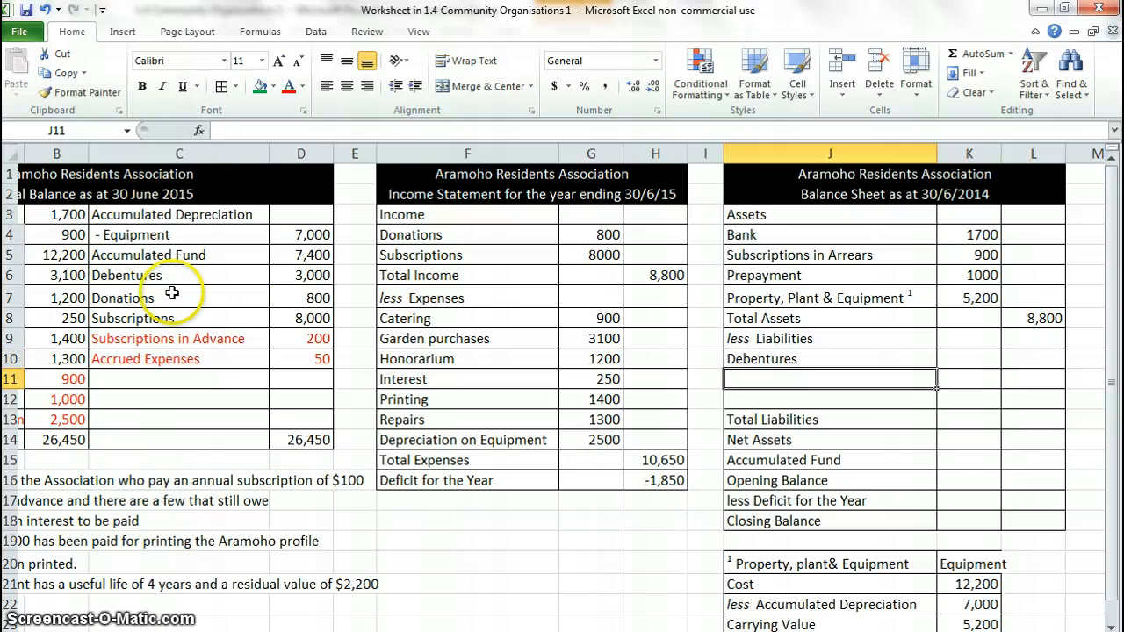
pyautogui.write('=')
pyautogui.click(172, 338)
pyautogui.press('Return')
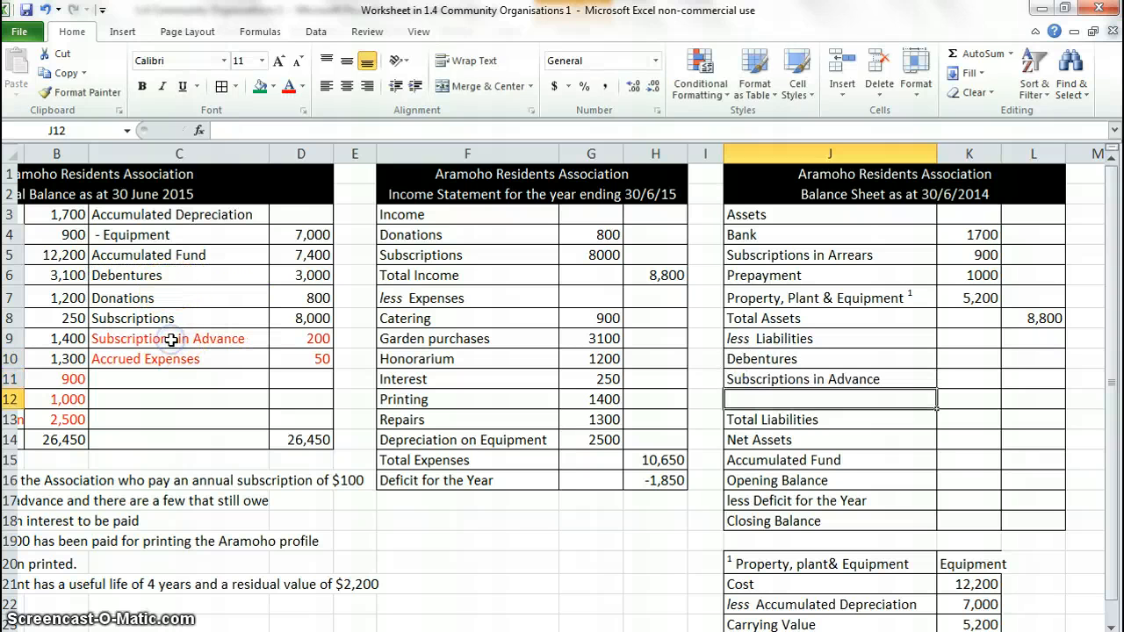
pyautogui.write('=')
pyautogui.press('Return')
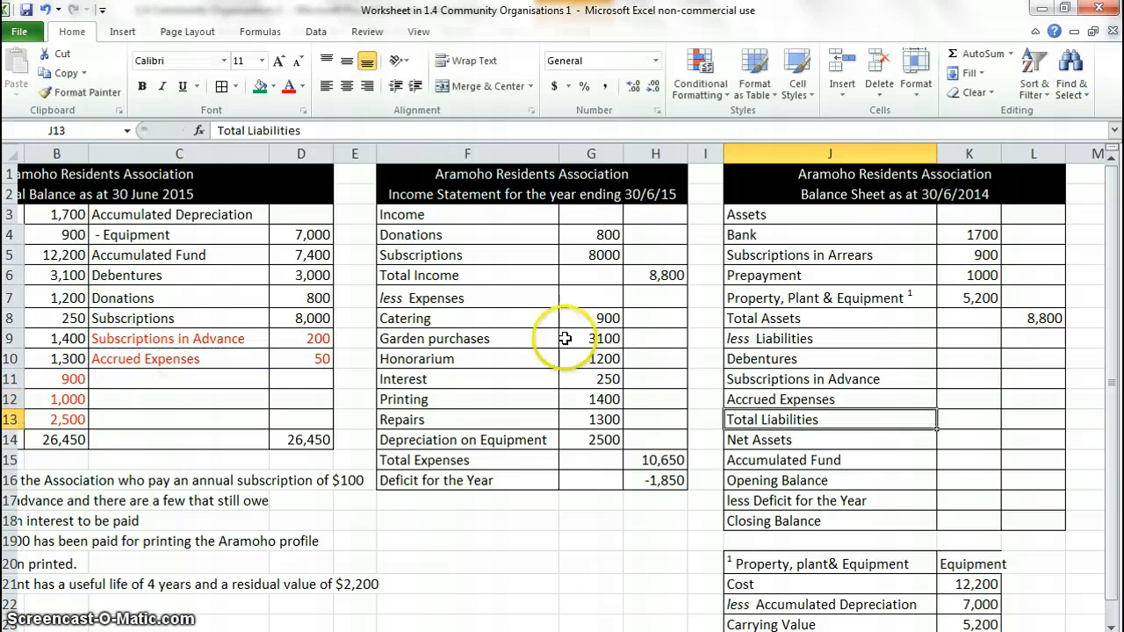
# Fill the liability formulas in J10:J12 across into column K and calculate Total Liabilities in L13 with =SUM(K10:K12).
pyautogui.moveTo(795, 359); pyautogui.dragTo(806, 397)
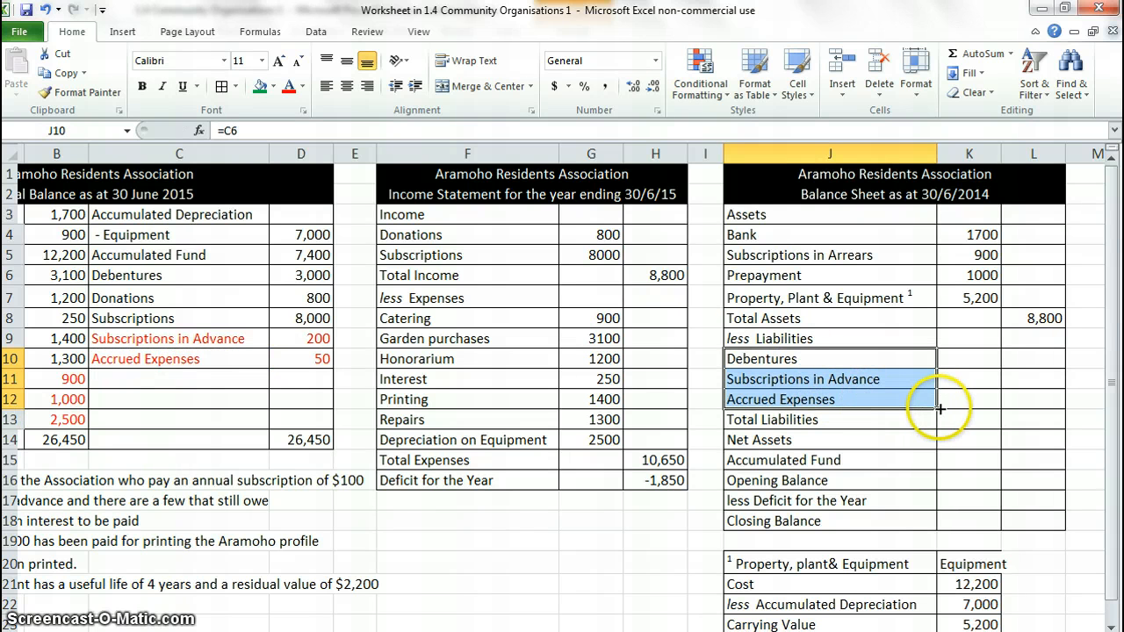
pyautogui.moveTo(964, 405); pyautogui.dragTo(967, 406)
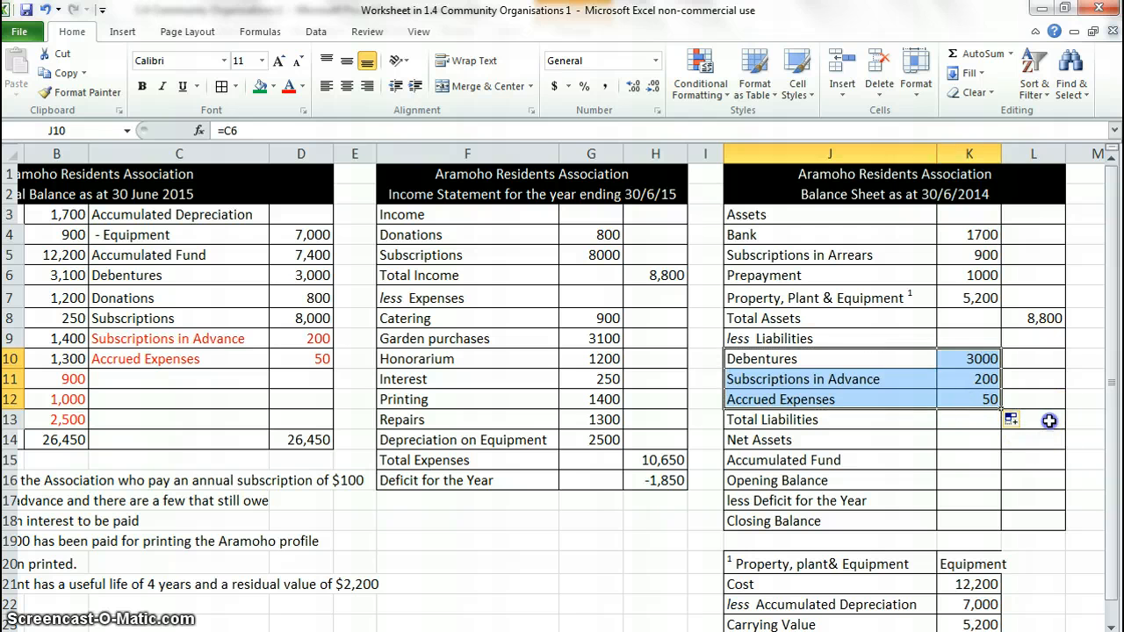
pyautogui.click(1045, 420)
pyautogui.click(973, 54)
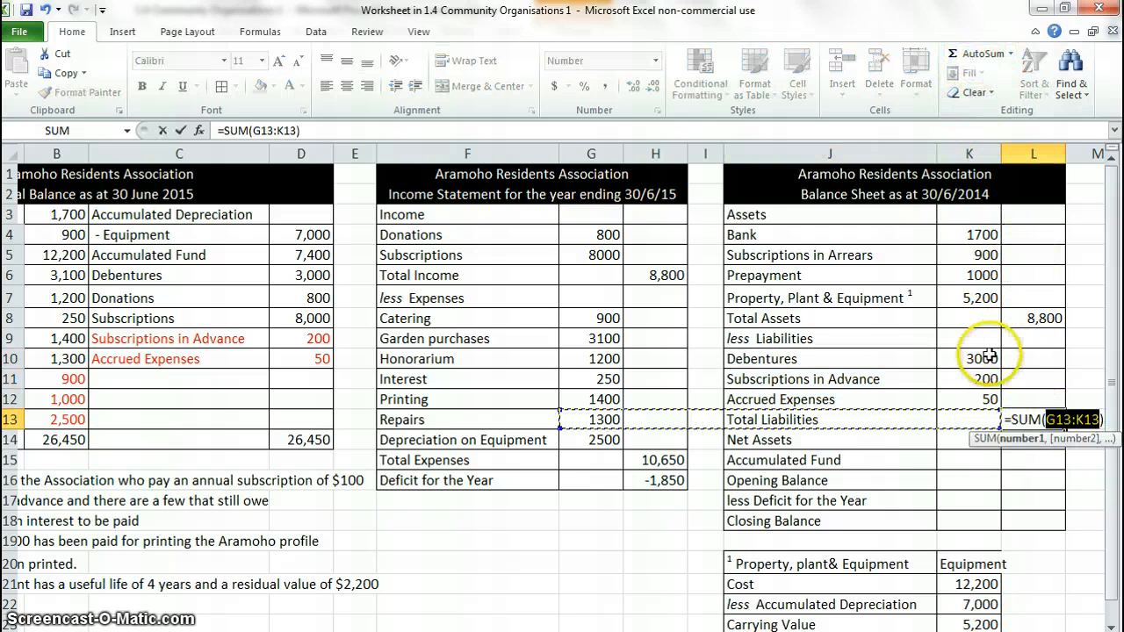
pyautogui.moveTo(976, 358); pyautogui.dragTo(988, 400)
pyautogui.press('Return')
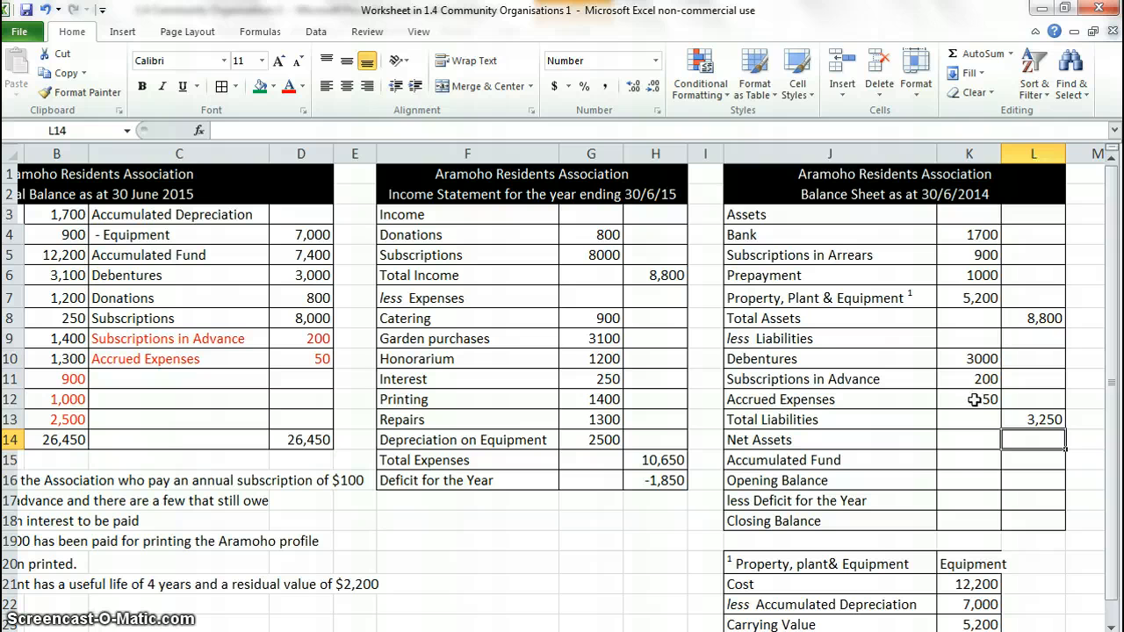
# Calculate Net Assets in L14 of the balance sheet as Total Assets less Total Liabilities with =L8-L13.
pyautogui.write('=')
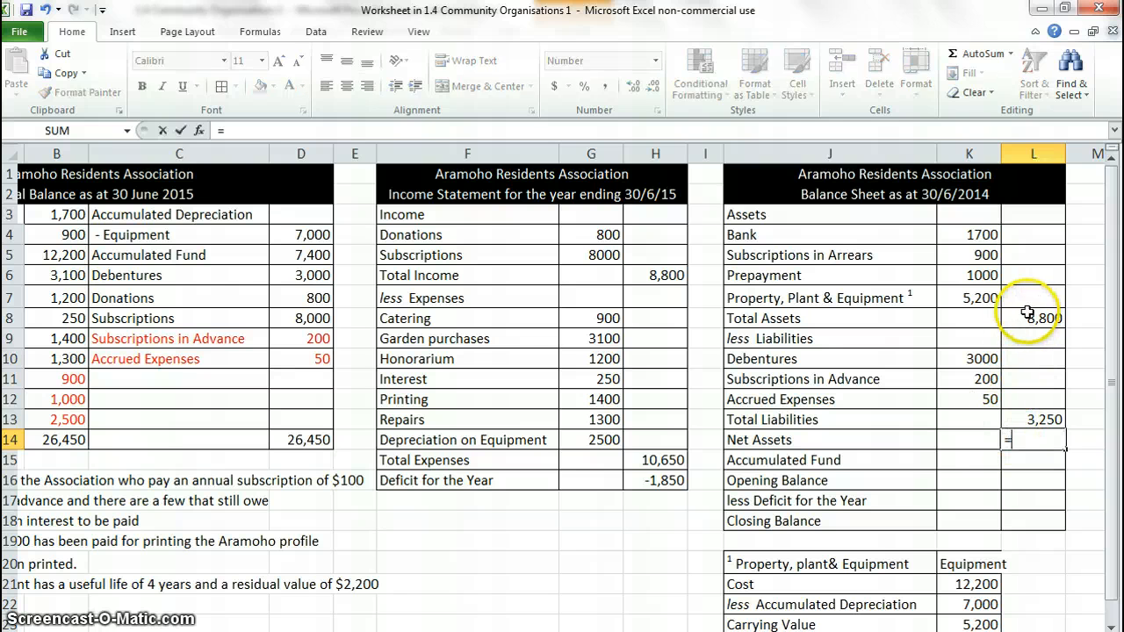
pyautogui.write('-')
pyautogui.click(1021, 420)
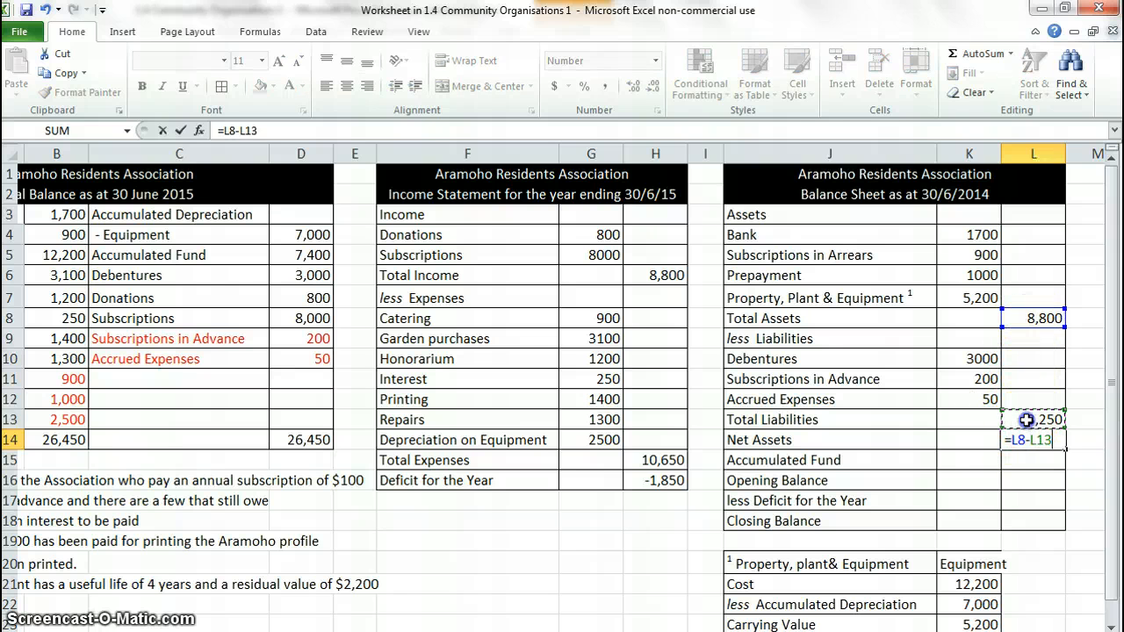
pyautogui.press('Return')
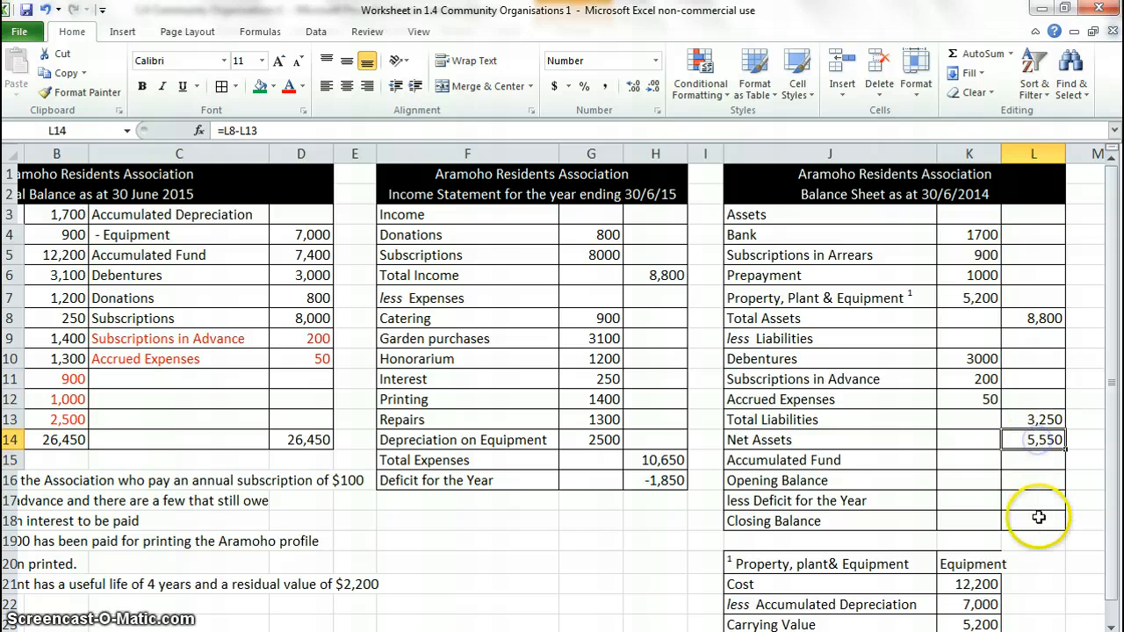
# Link the Accumulated Fund's Opening Balance in L16 to the trial balance amount for Accumulated Fund (=D5).
pyautogui.click(1038, 521)
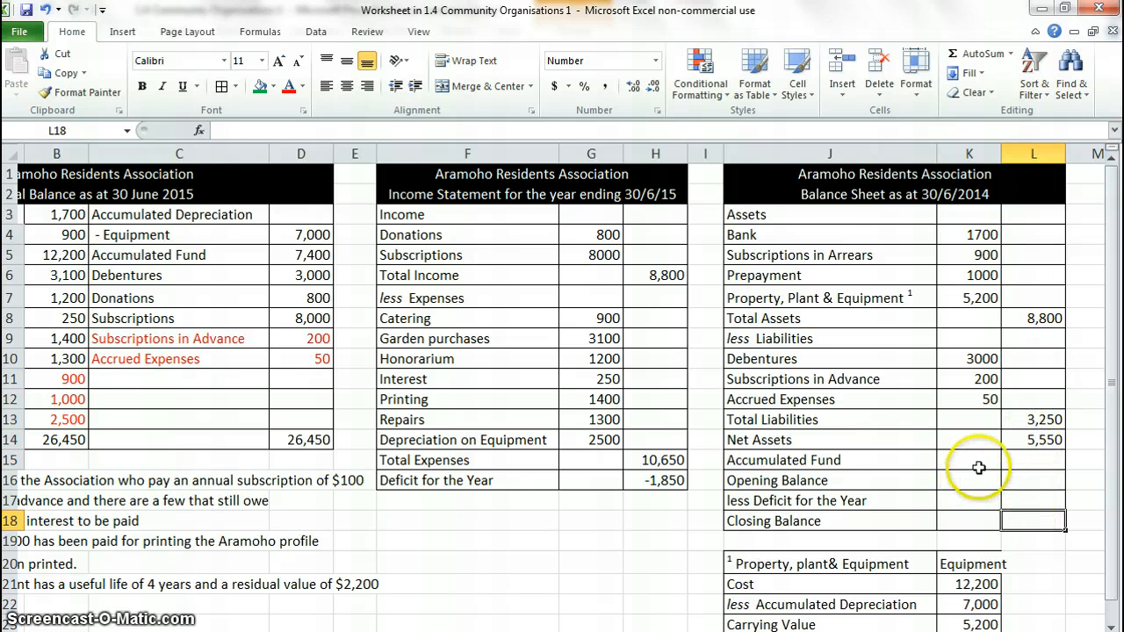
pyautogui.click(1022, 479)
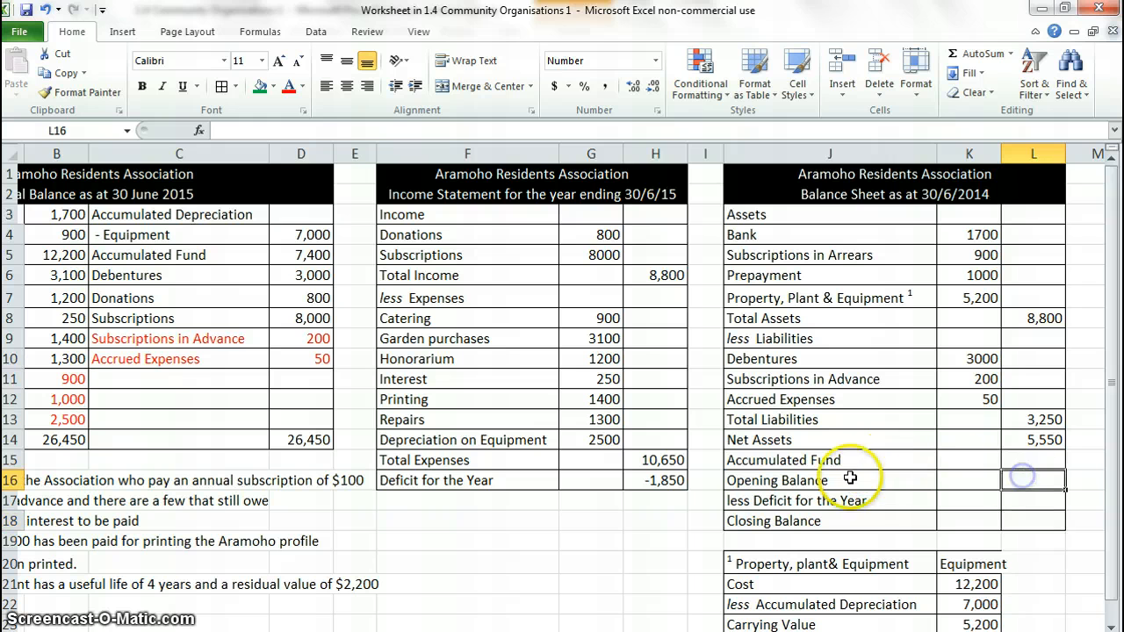
pyautogui.write('=')
pyautogui.click(291, 253)
pyautogui.press('Return')
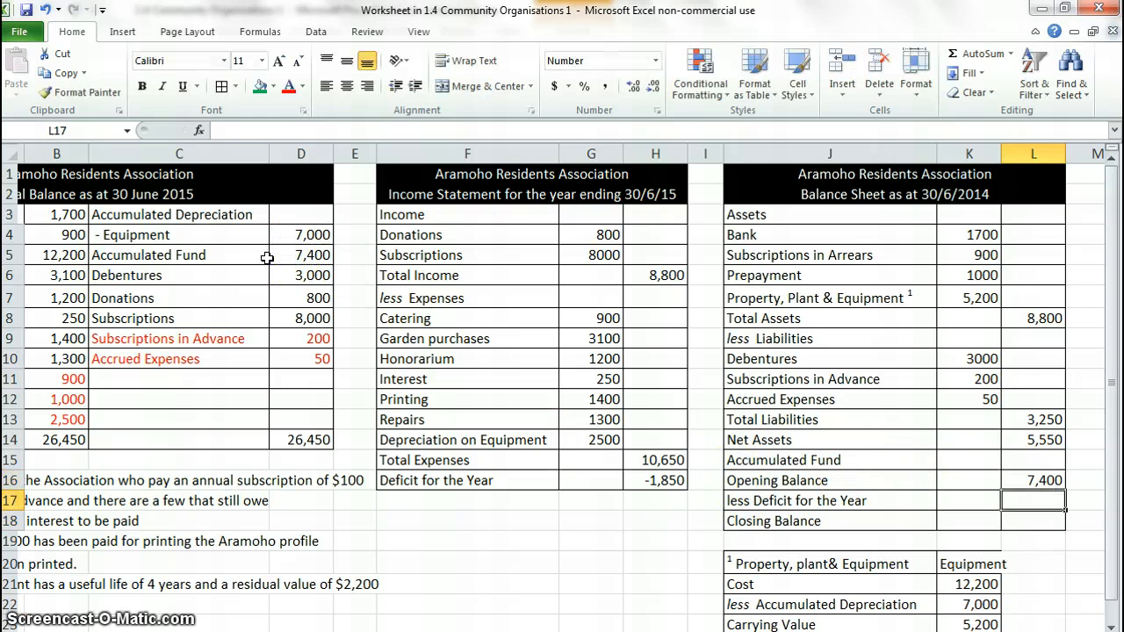
# Link the balance sheet's deficit in L17 to the income statement (=H16) and calculate the Closing Balance in L18 with =SUM(L16:L17).
pyautogui.write('=')
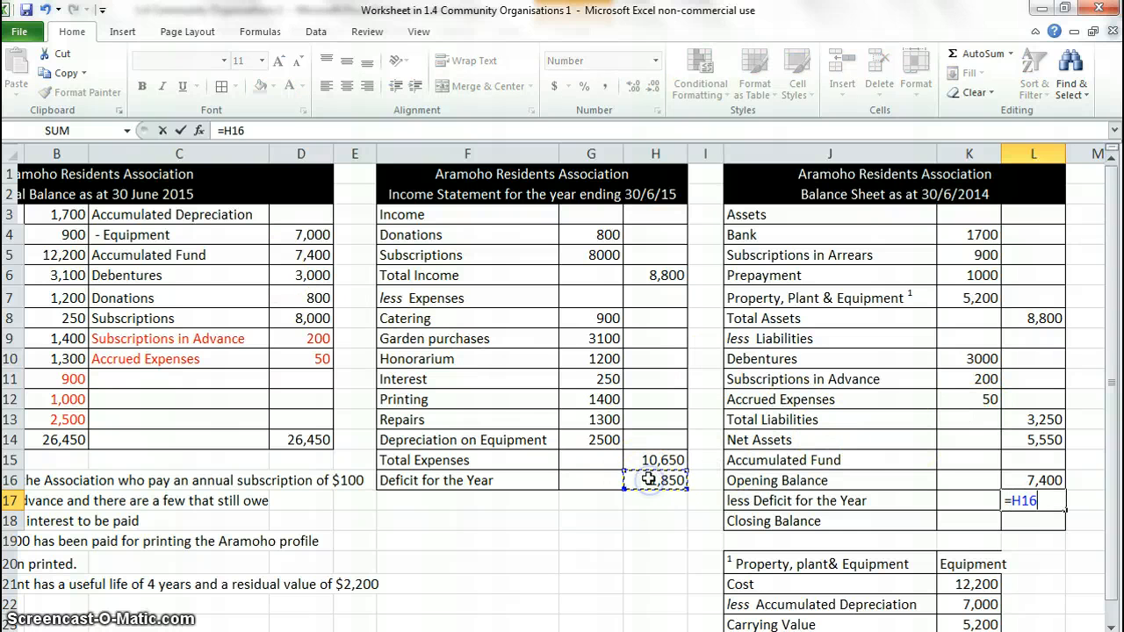
pyautogui.press('Return')
pyautogui.click(975, 54)
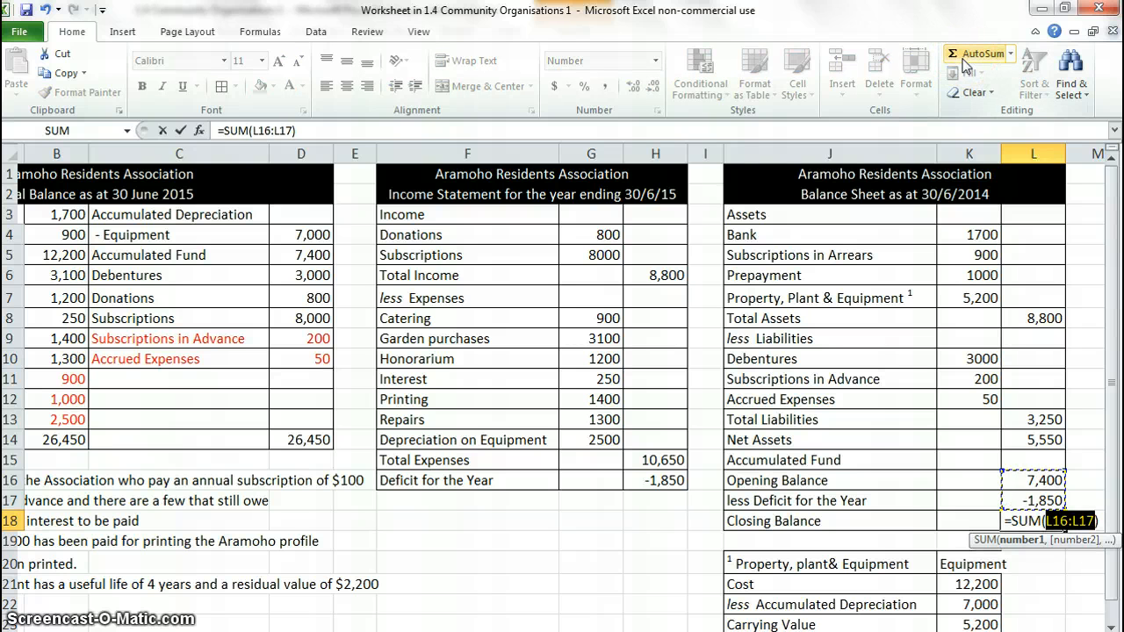
pyautogui.press('Return')
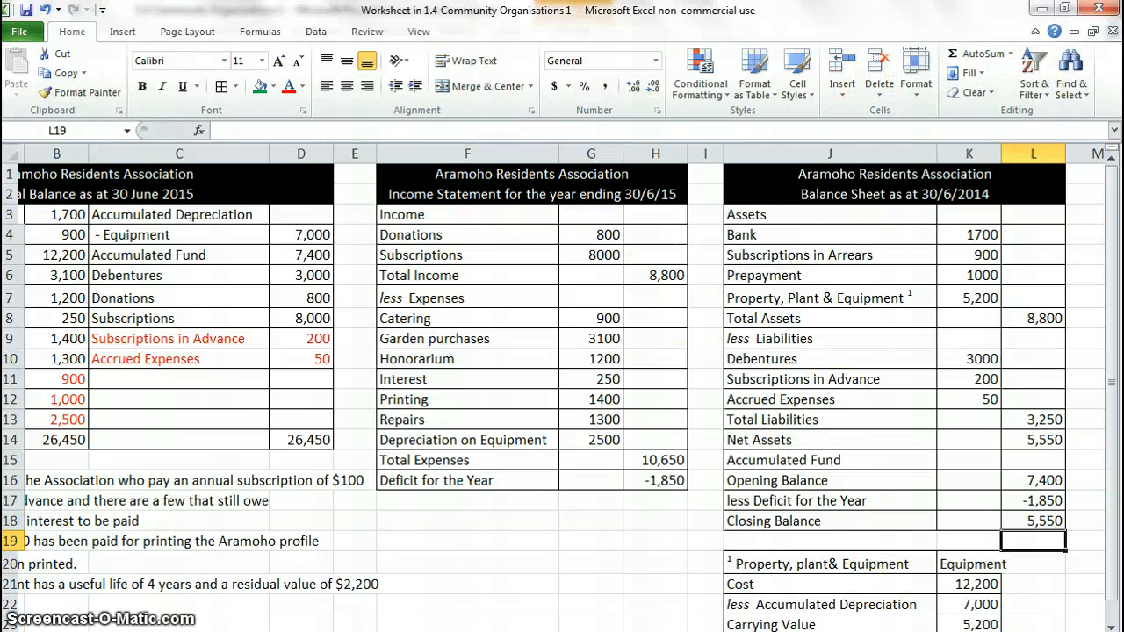
pyautogui.moveTo(817, 631); pyautogui.dragTo(766, 631)
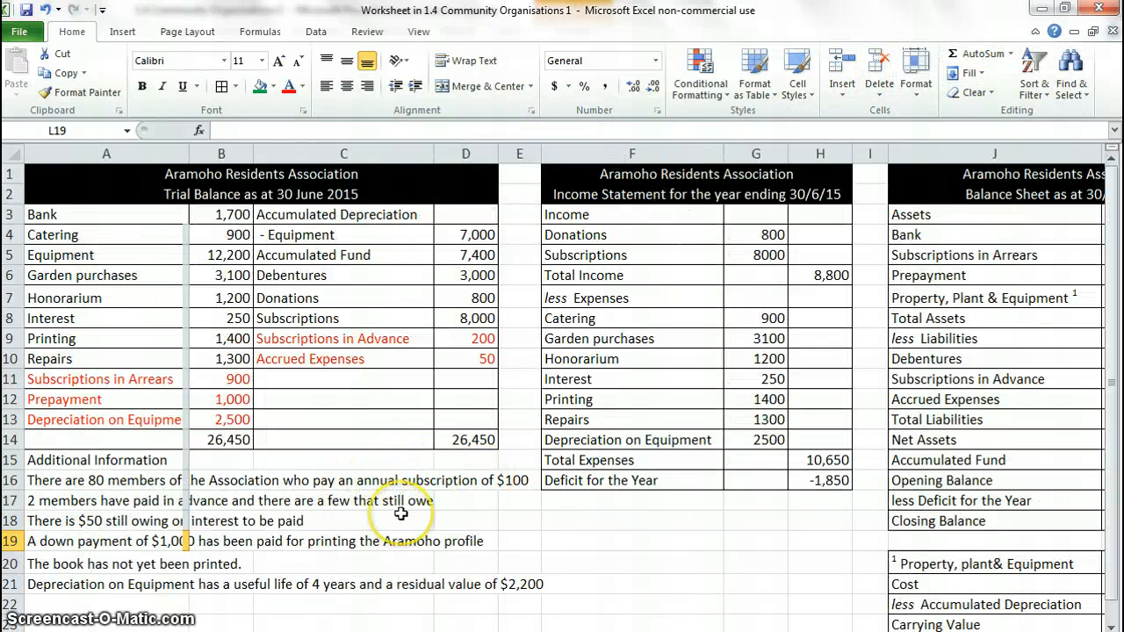